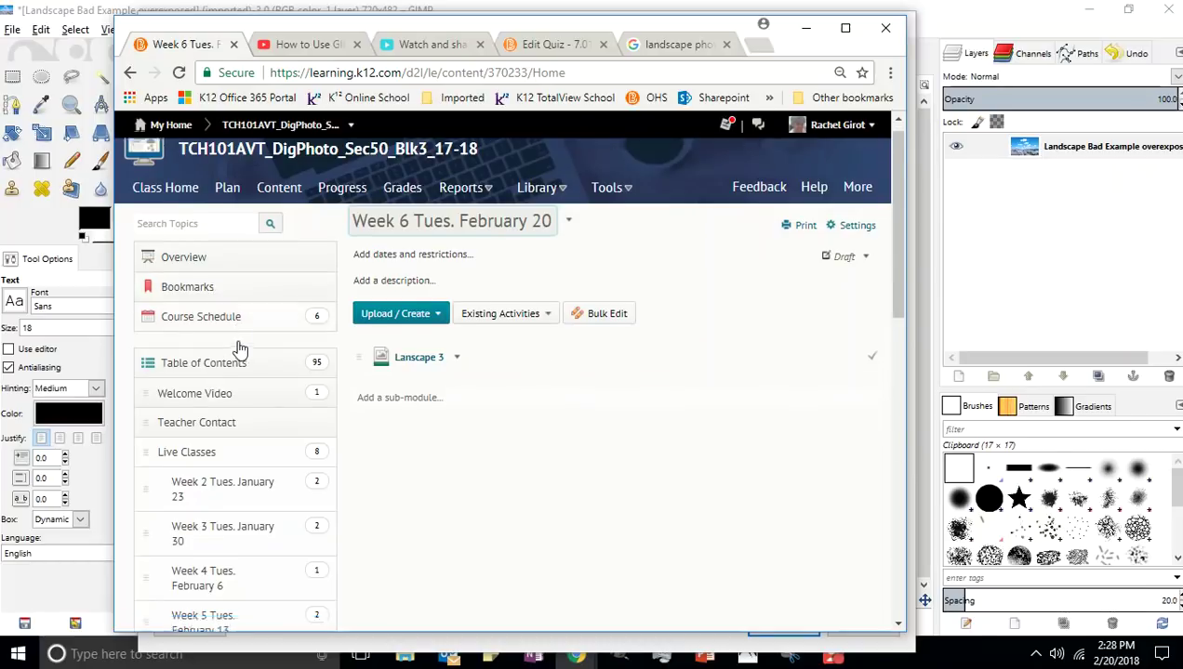
- Open the Lanscape 3 topic via Table of Contents > Live Classes > Week 6 Tues. February 20
scroll(237, 346, down, 3)
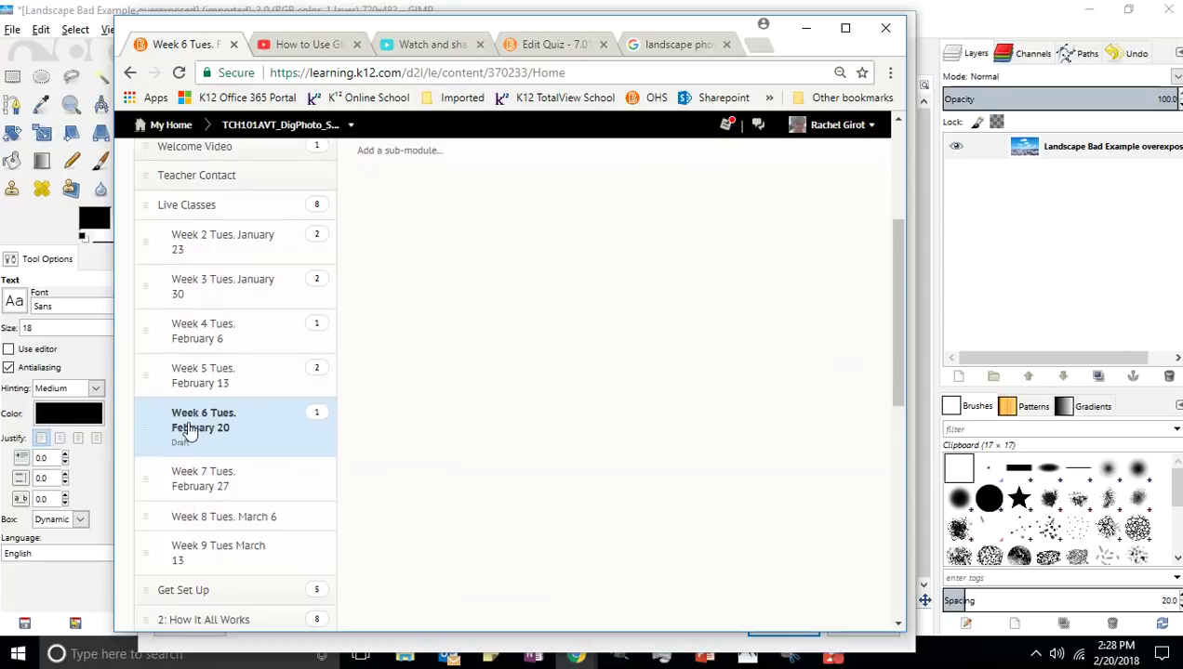
scroll(264, 271, up, 2)
click(195, 290)
scroll(306, 282, up, 1)
scroll(218, 372, down, 2)
click(186, 294)
scroll(232, 320, down, 2)
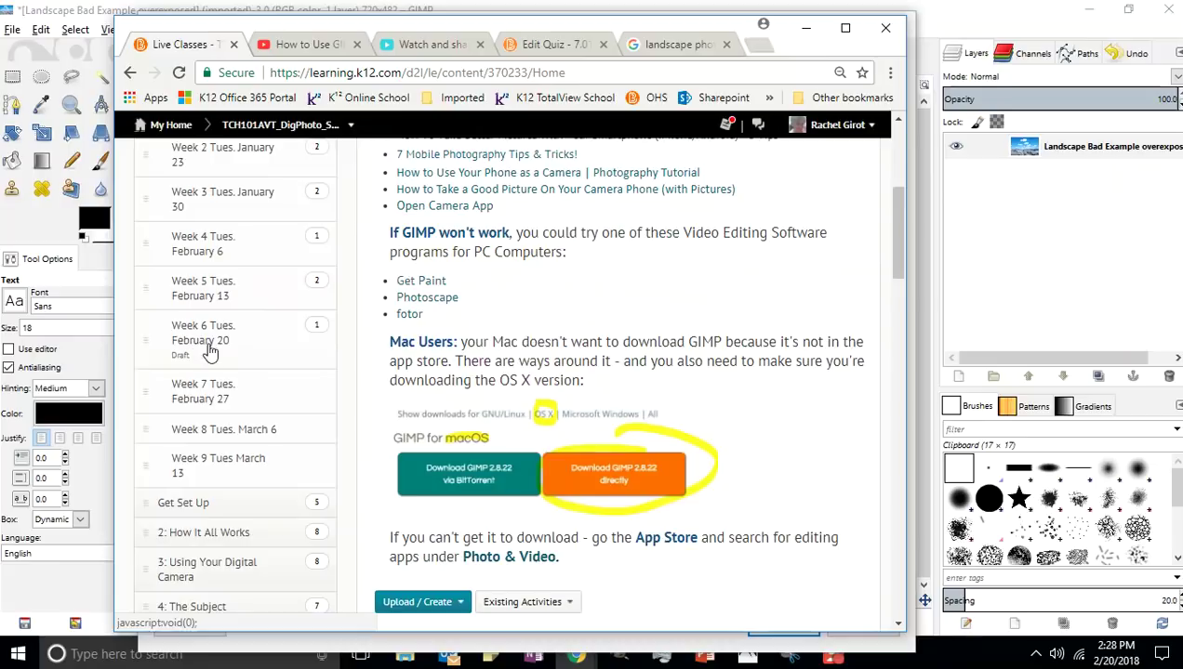
click(206, 335)
scroll(528, 328, up, 4)
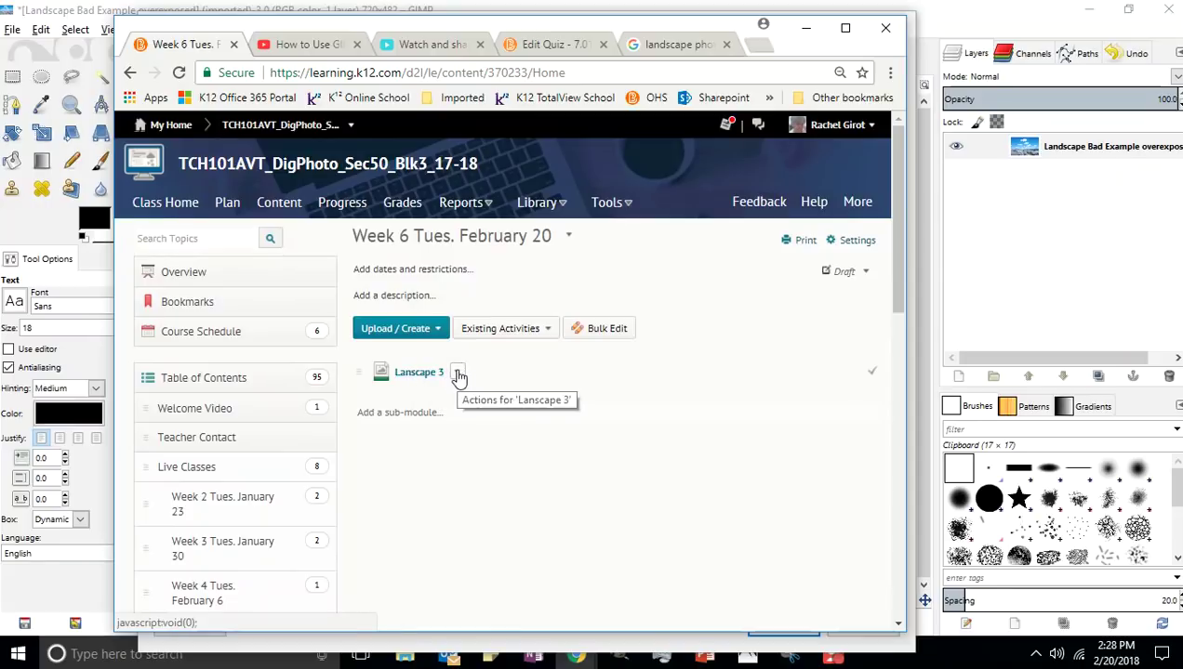
click(418, 372)
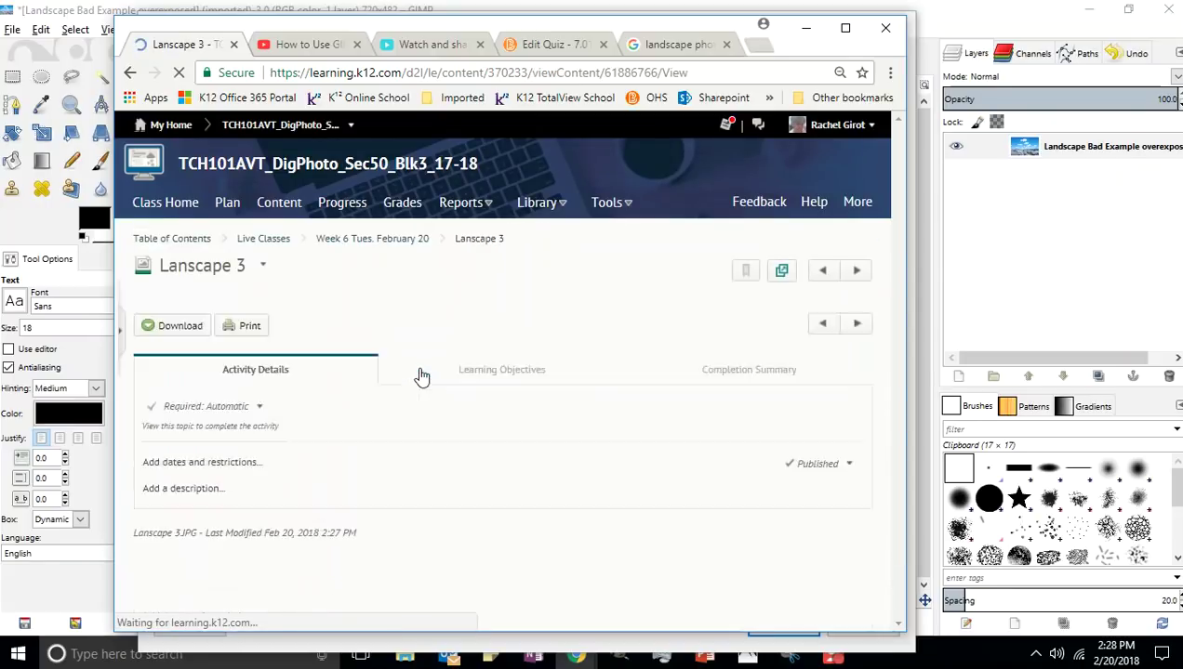
- Download Lanscape 3.JPG into Pictures\Digital Photo\2017-18\2017-18 B3\Healing Tool
scroll(408, 311, down, 3)
scroll(443, 361, up, 1)
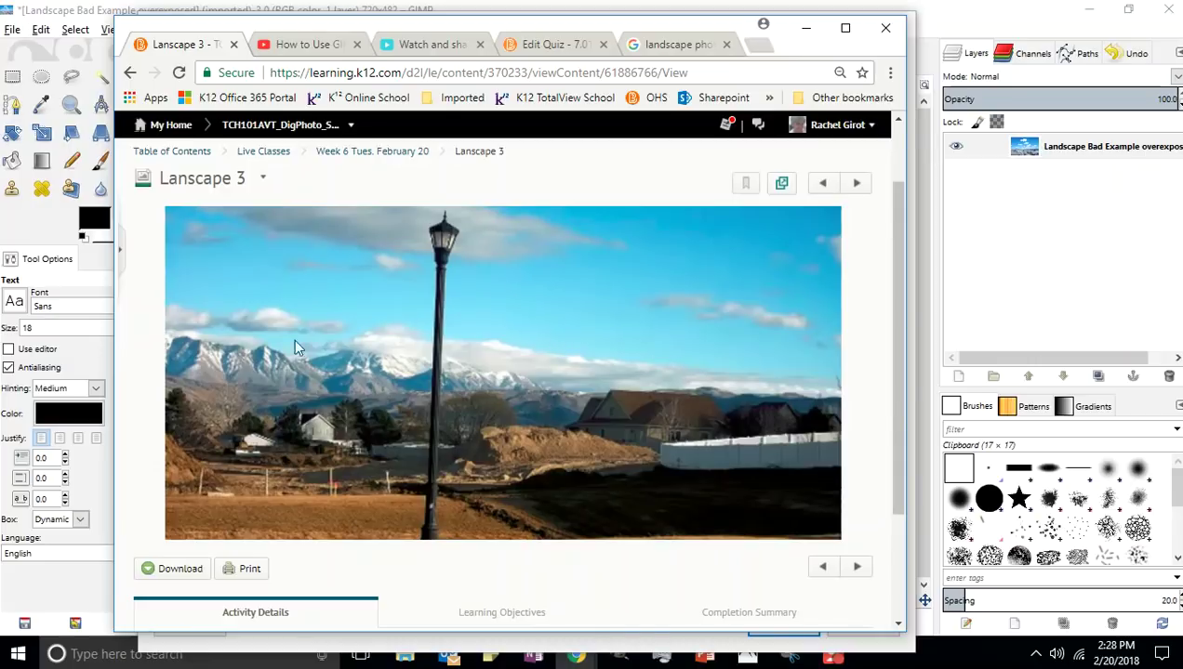
scroll(335, 330, down, 1)
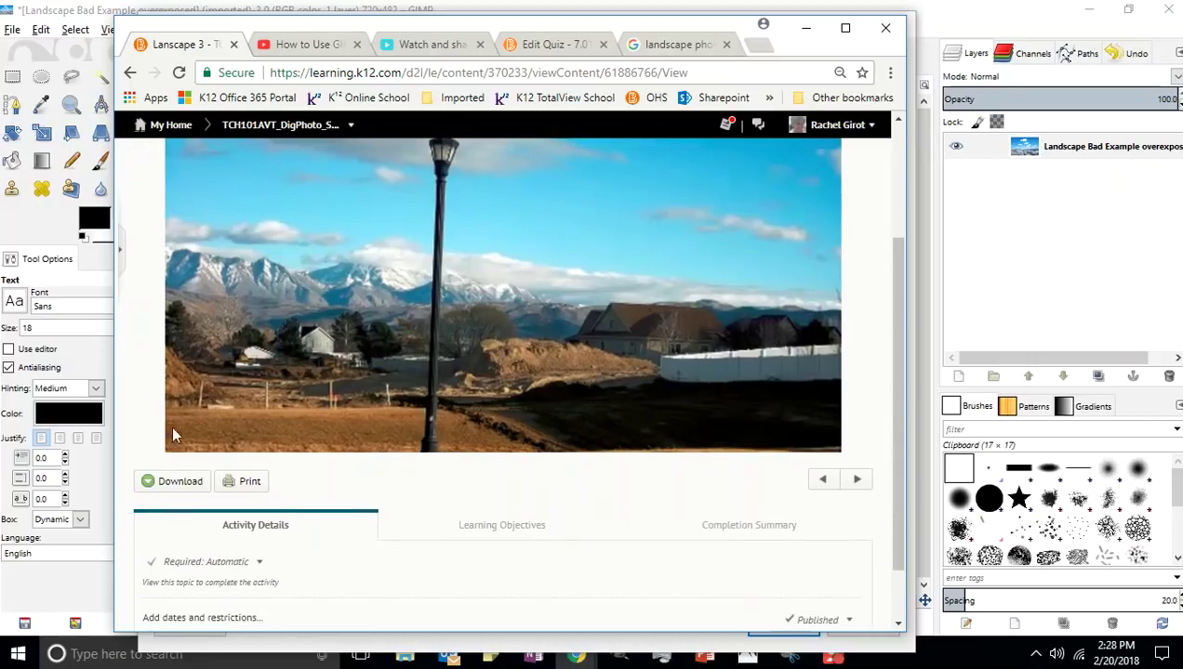
click(169, 486)
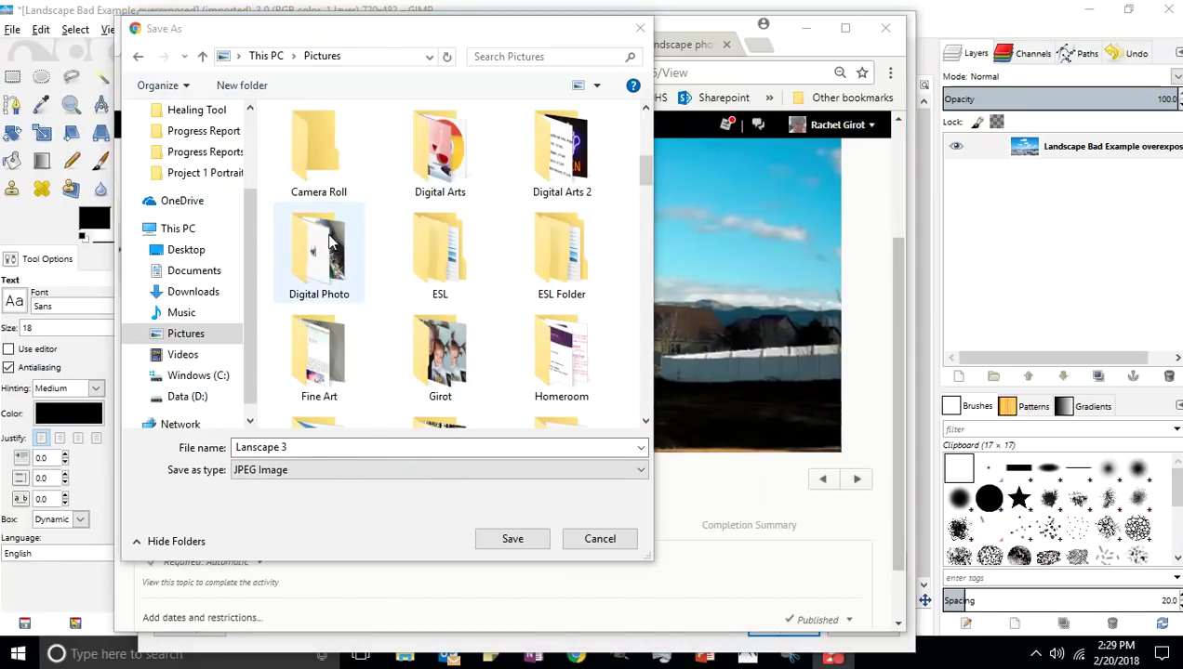
double_click(321, 251)
double_click(443, 232)
double_click(318, 177)
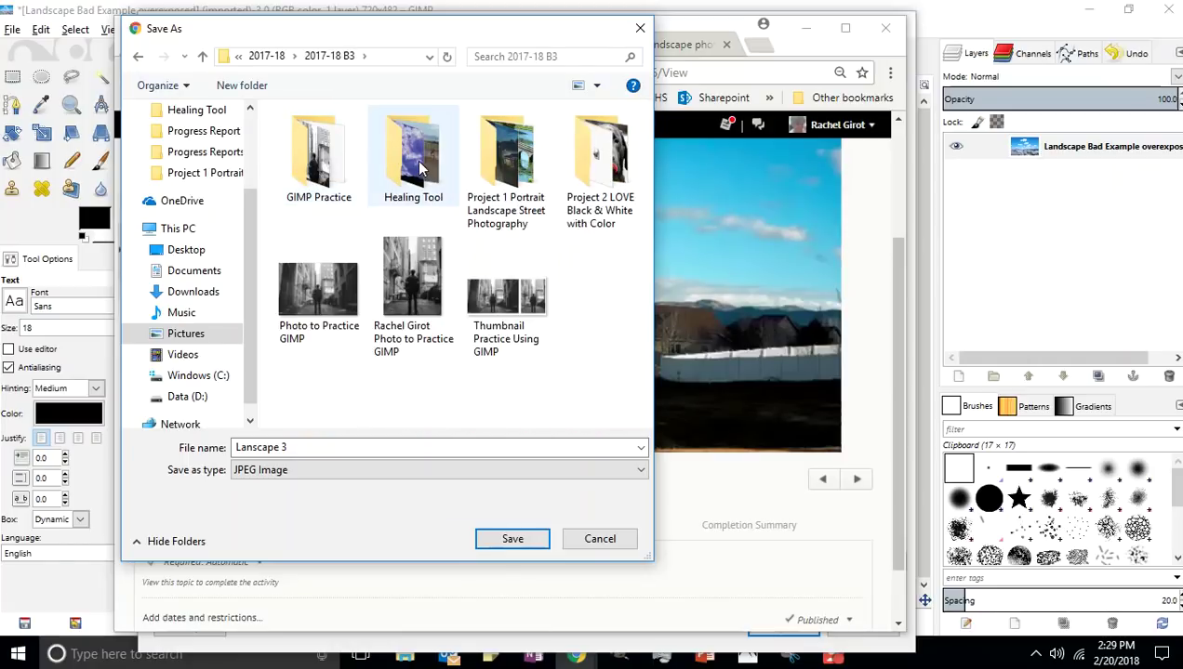
double_click(414, 165)
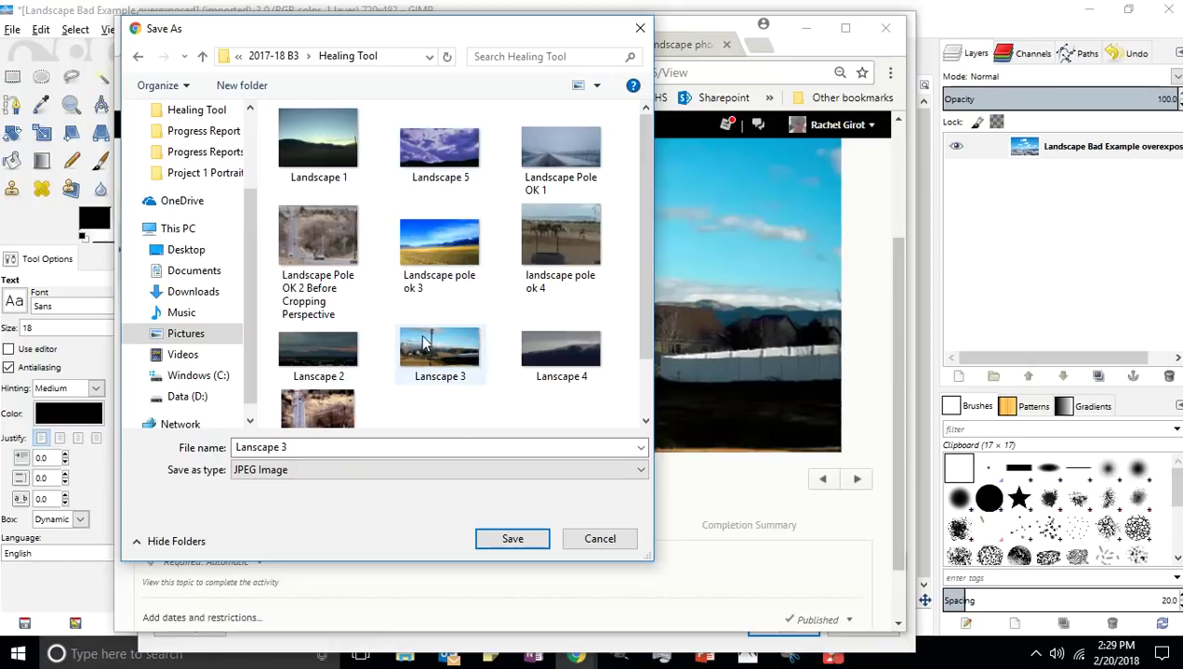
click(511, 542)
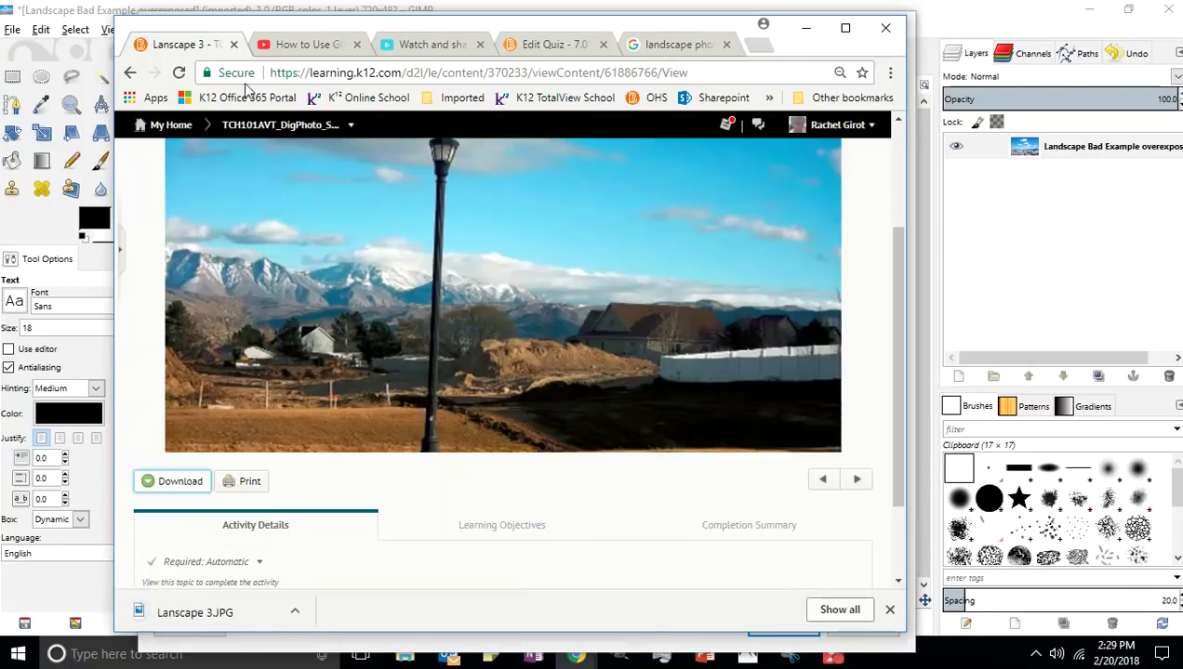
- Open Lanscape 3.JPG from the Healing Tool folder in GIMP
click(805, 28)
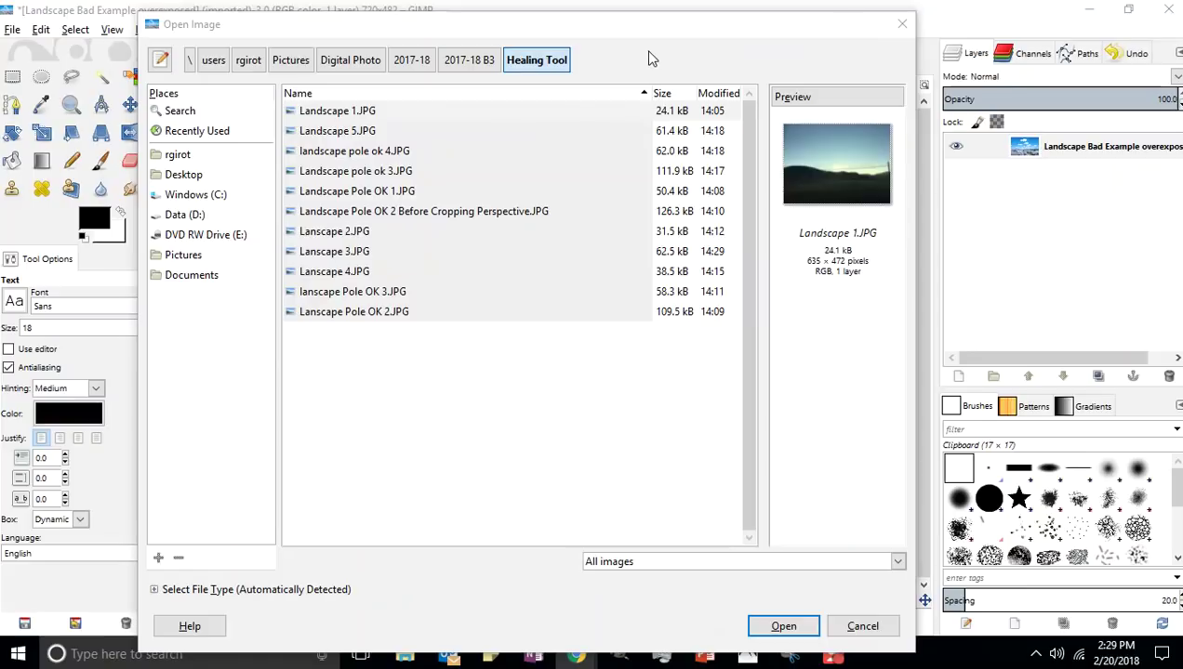
click(901, 23)
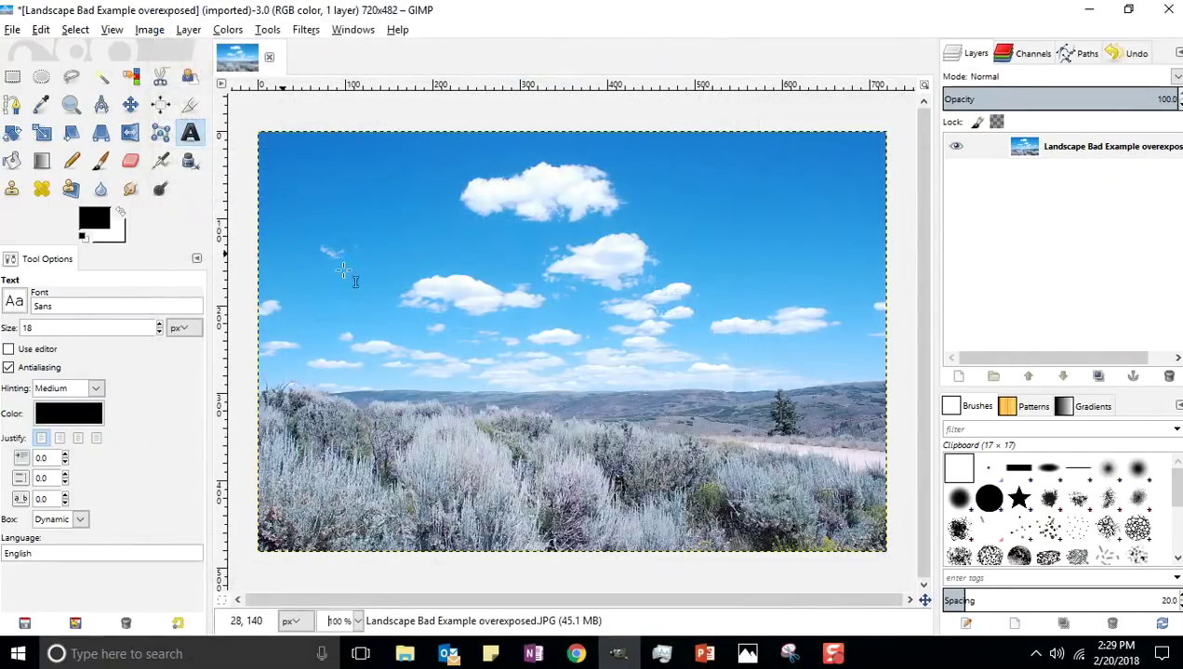
click(13, 31)
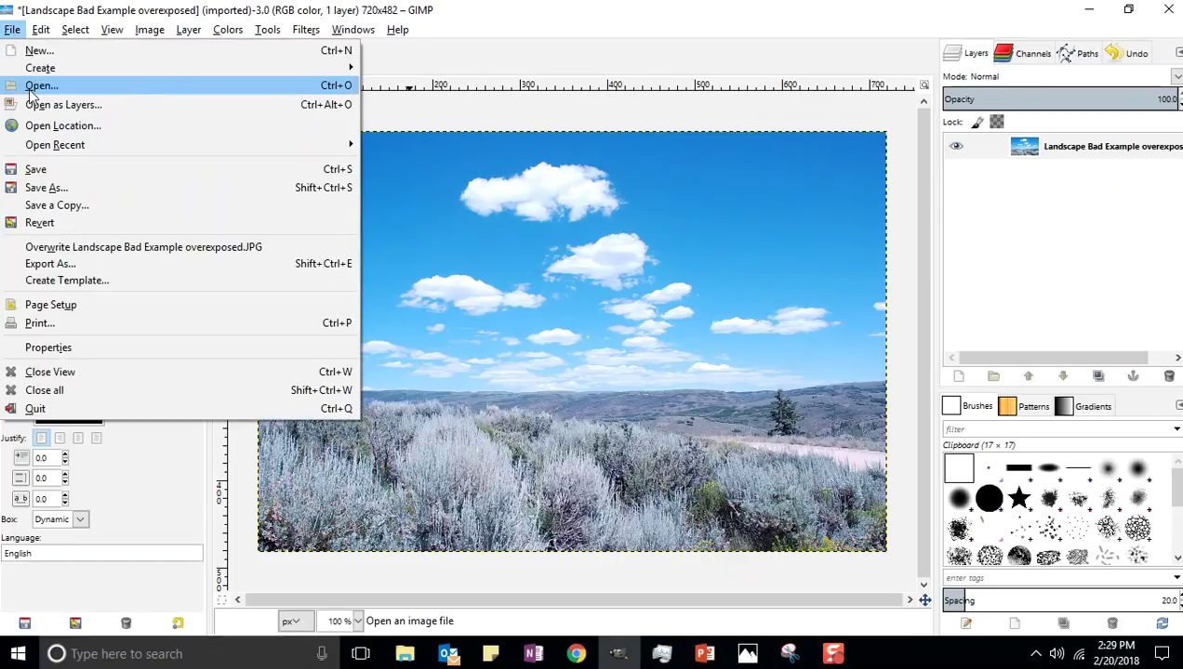
click(37, 86)
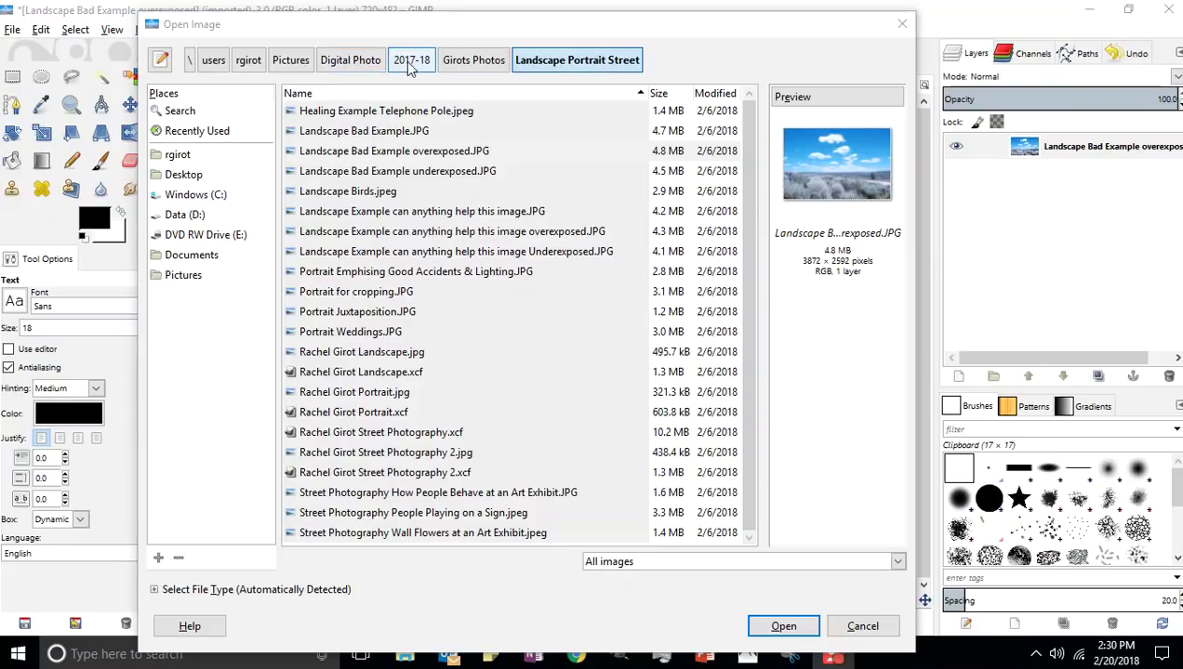
click(388, 114)
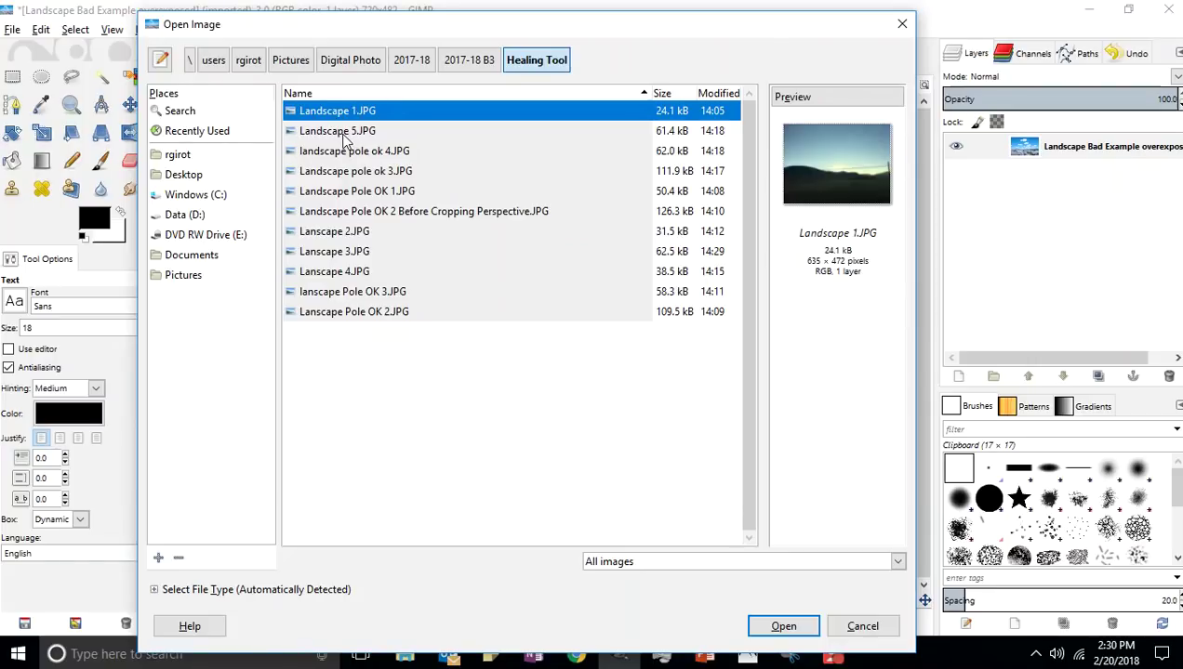
click(332, 274)
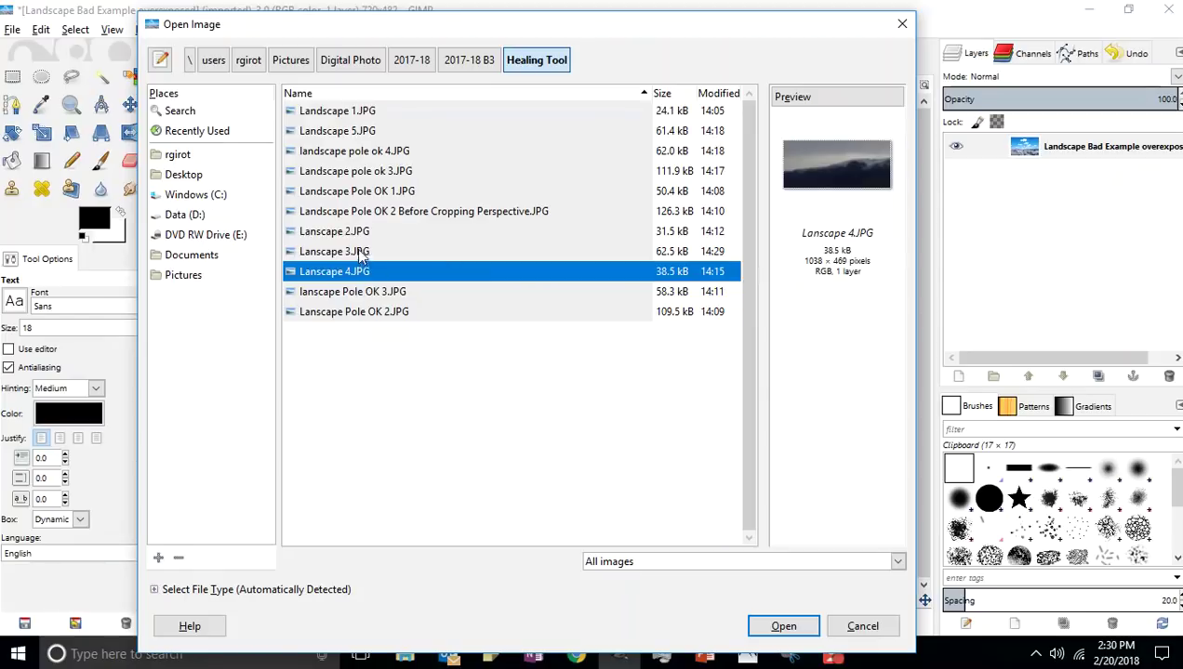
click(362, 254)
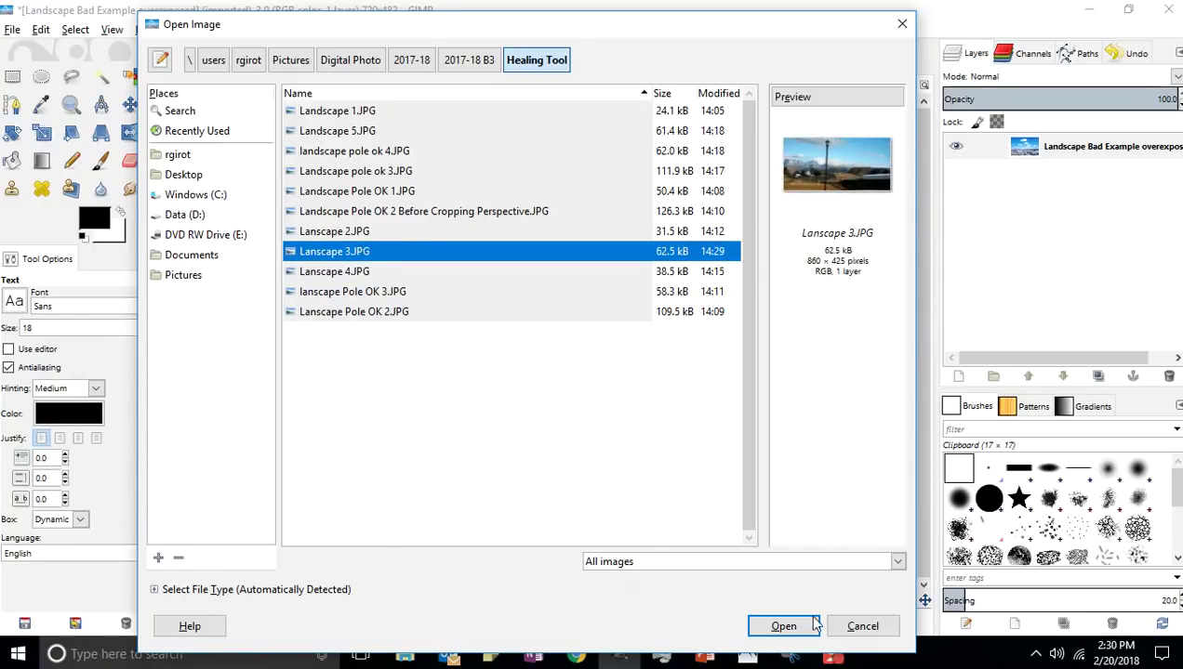
click(785, 627)
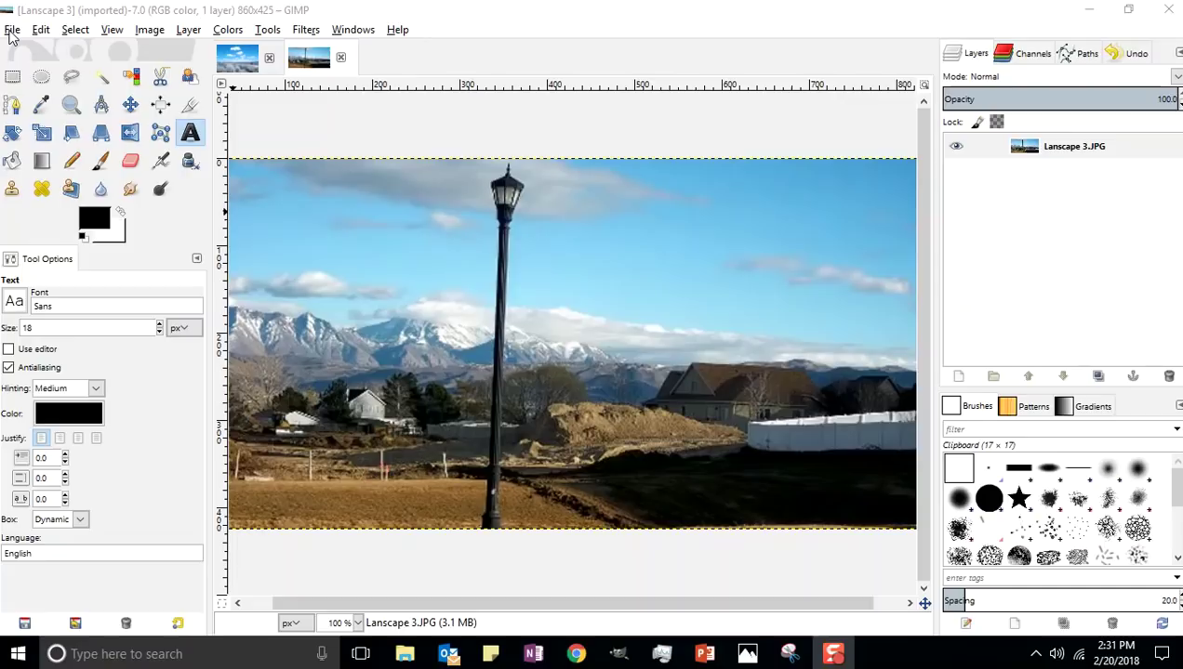
- Save as an XCF in Healing Tool, with the student's name placed before 'Healing Landscape 3'
click(12, 32)
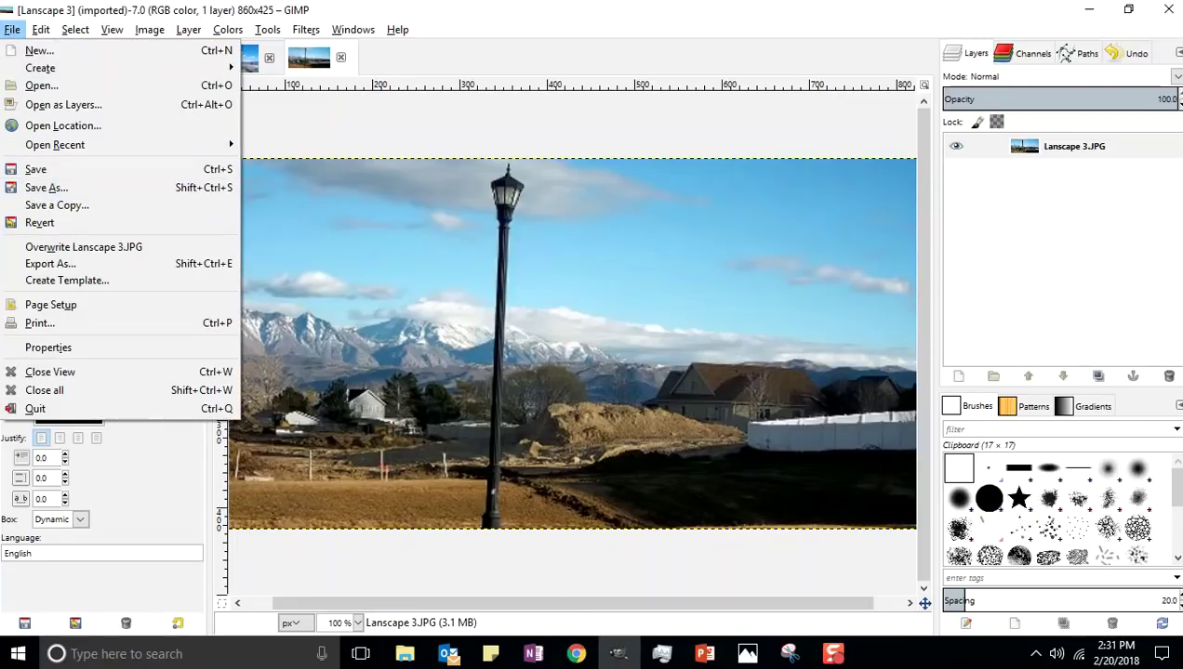
key(shift+ctrl+s)
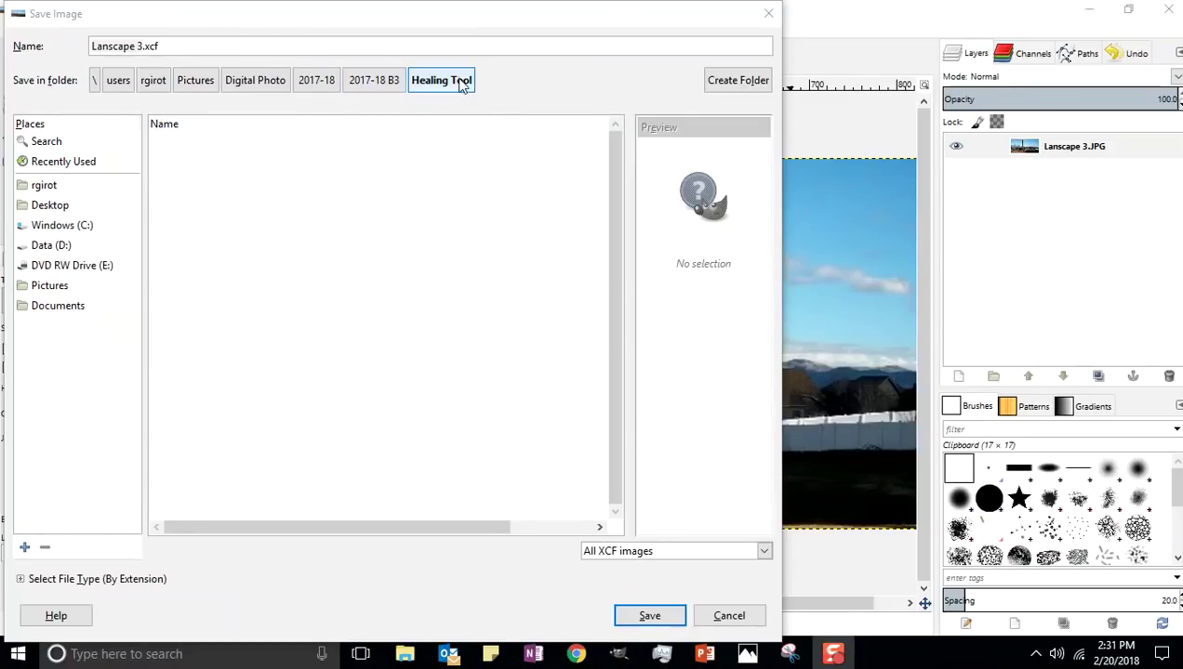
click(93, 46)
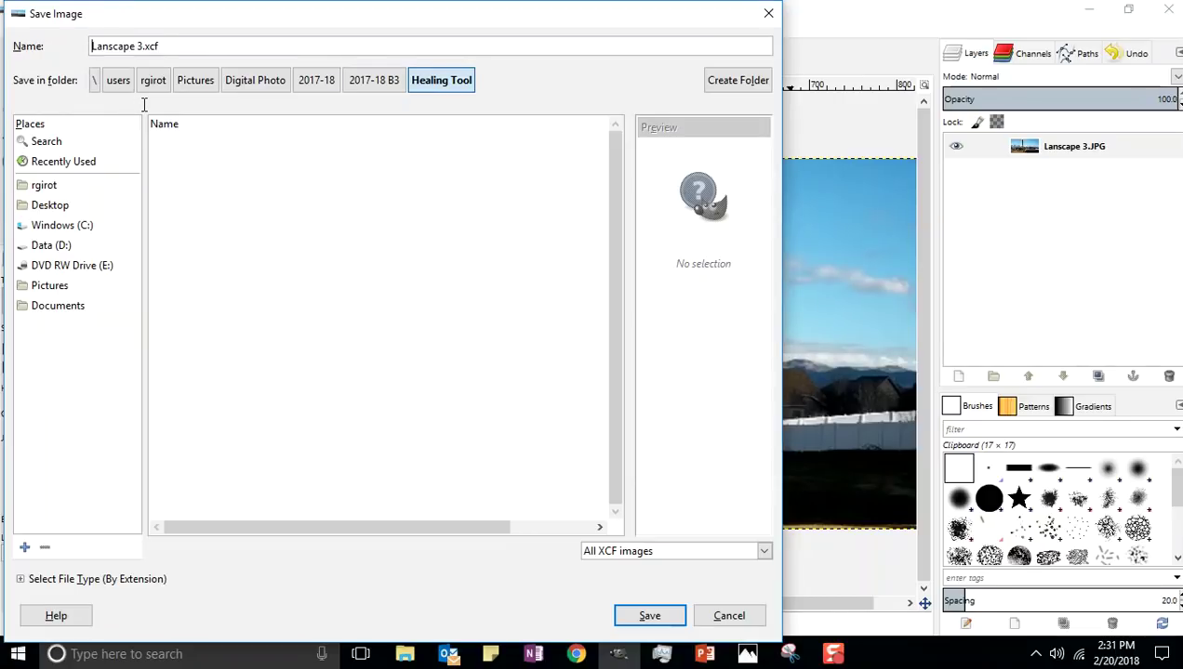
text(Rac;he)
key(BackSpace)
key(BackSpace)
key(BackSpace)
text(hel Girot)
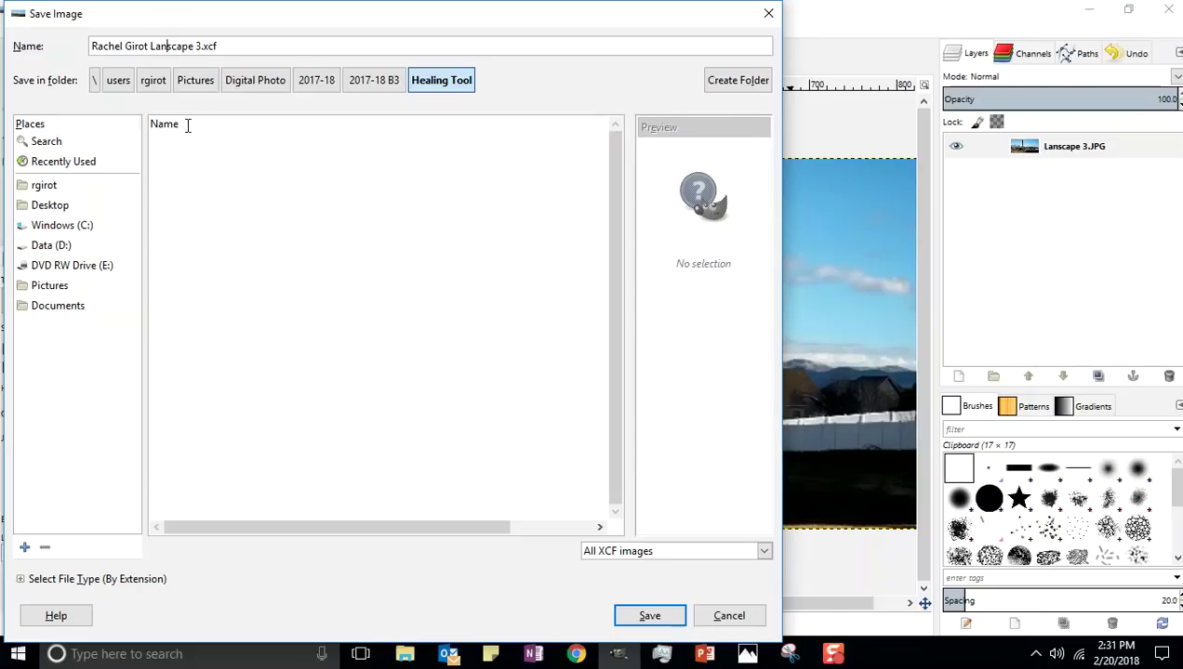
text(d)
text(Healing)
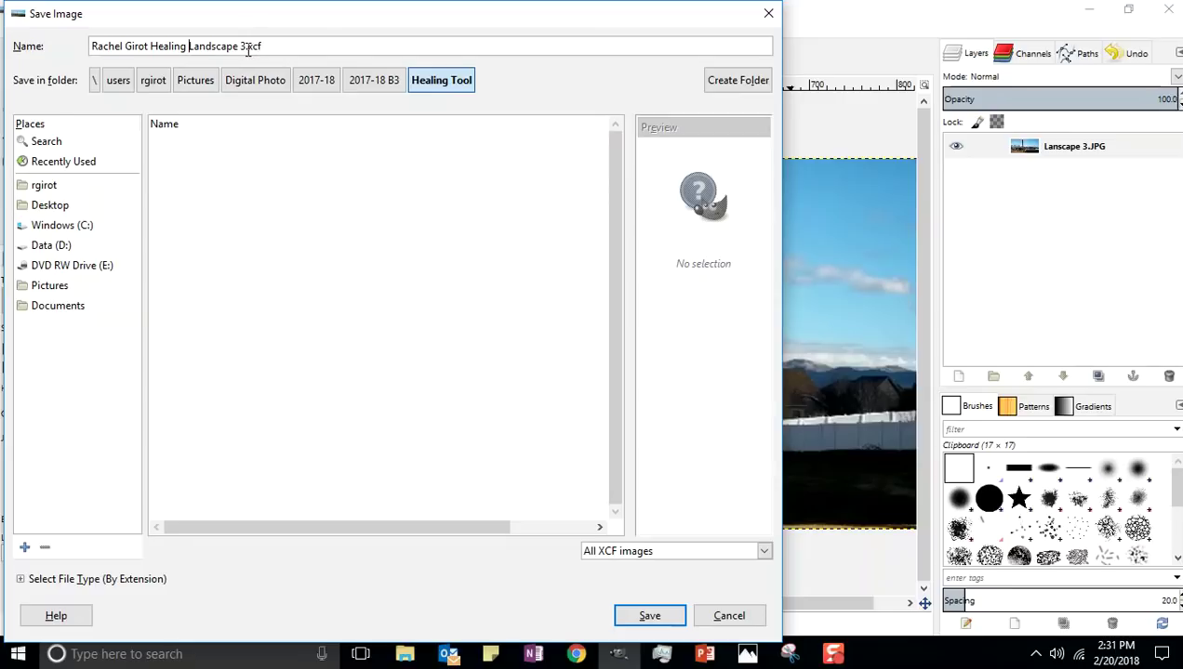
click(648, 618)
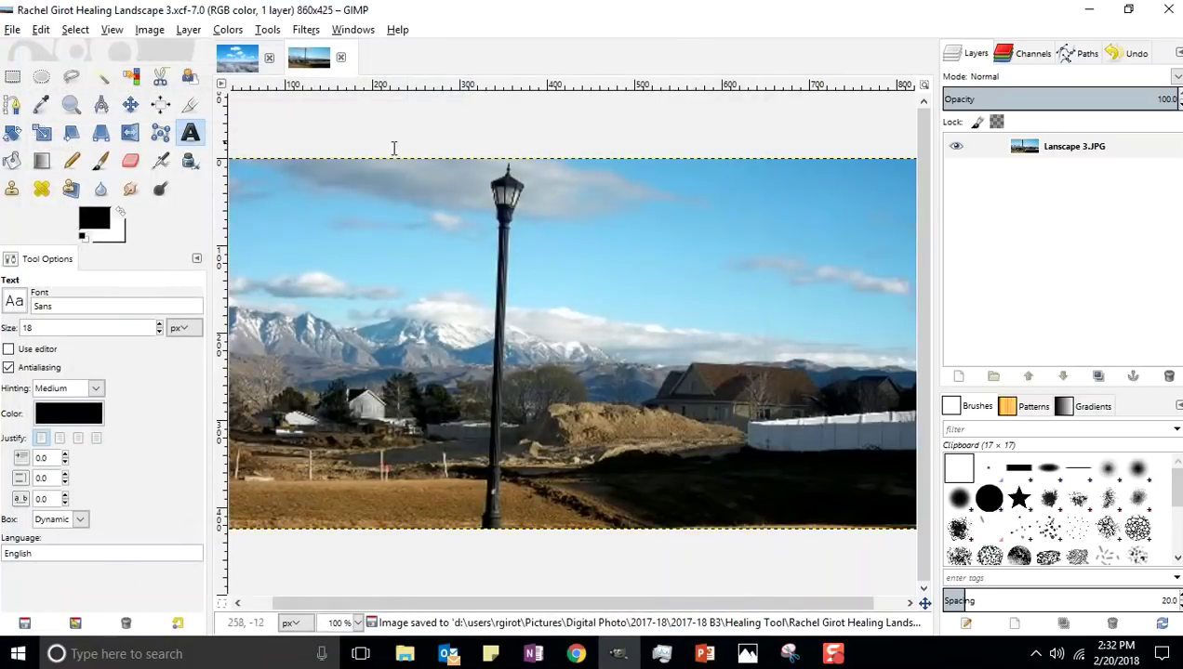
- Select the Heal tool and Ctrl-click the sky beside the lamp top as the source
click(42, 192)
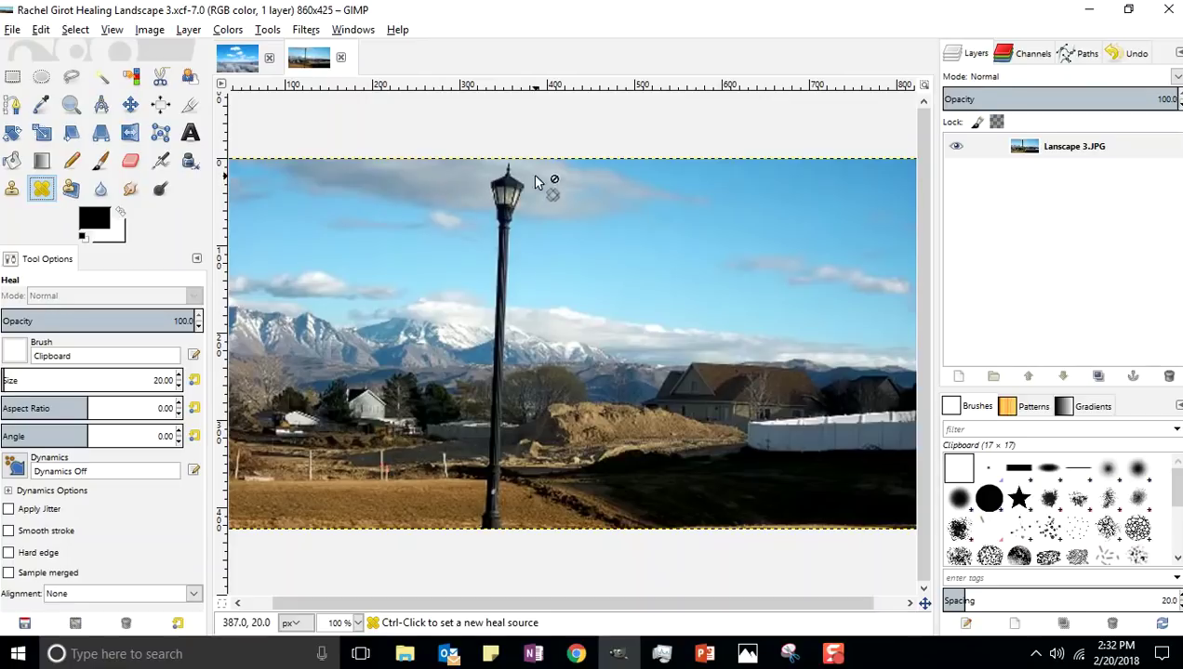
ctrl+click(443, 177)
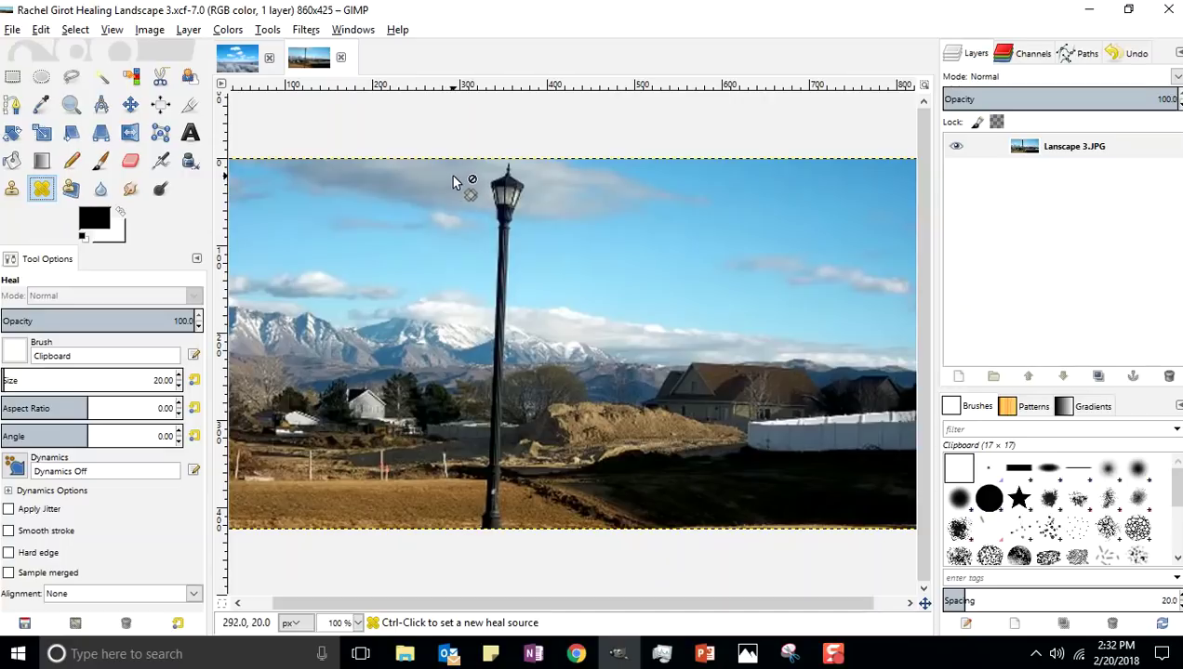
click(12, 29)
click(42, 169)
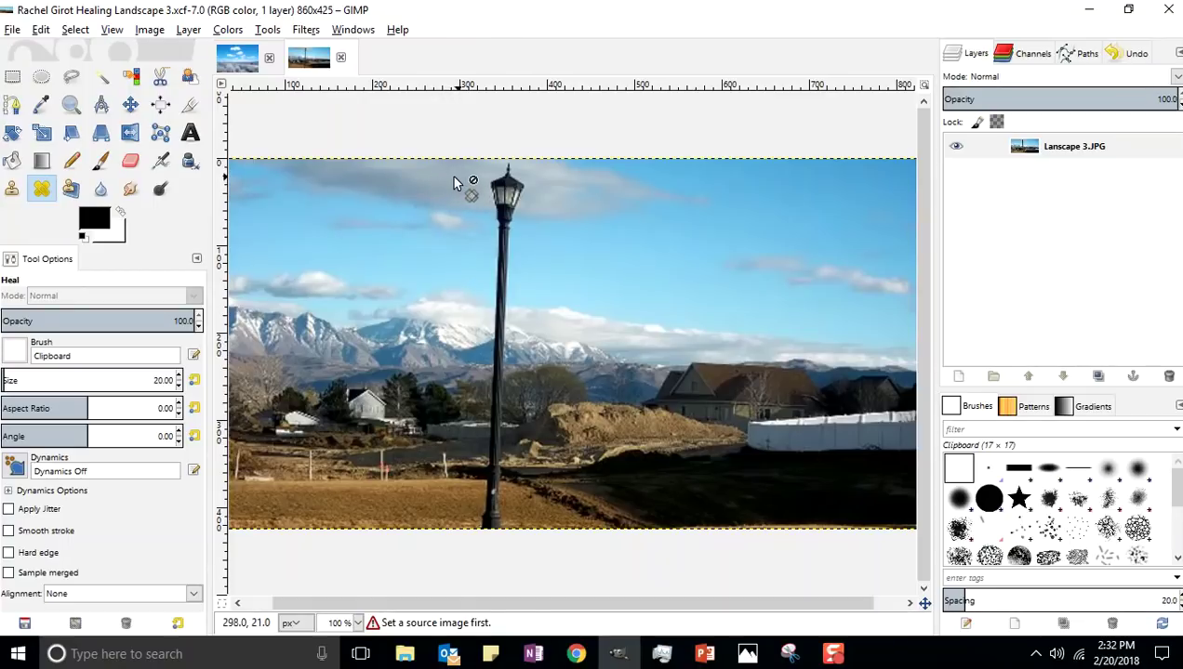
key(ctrl)
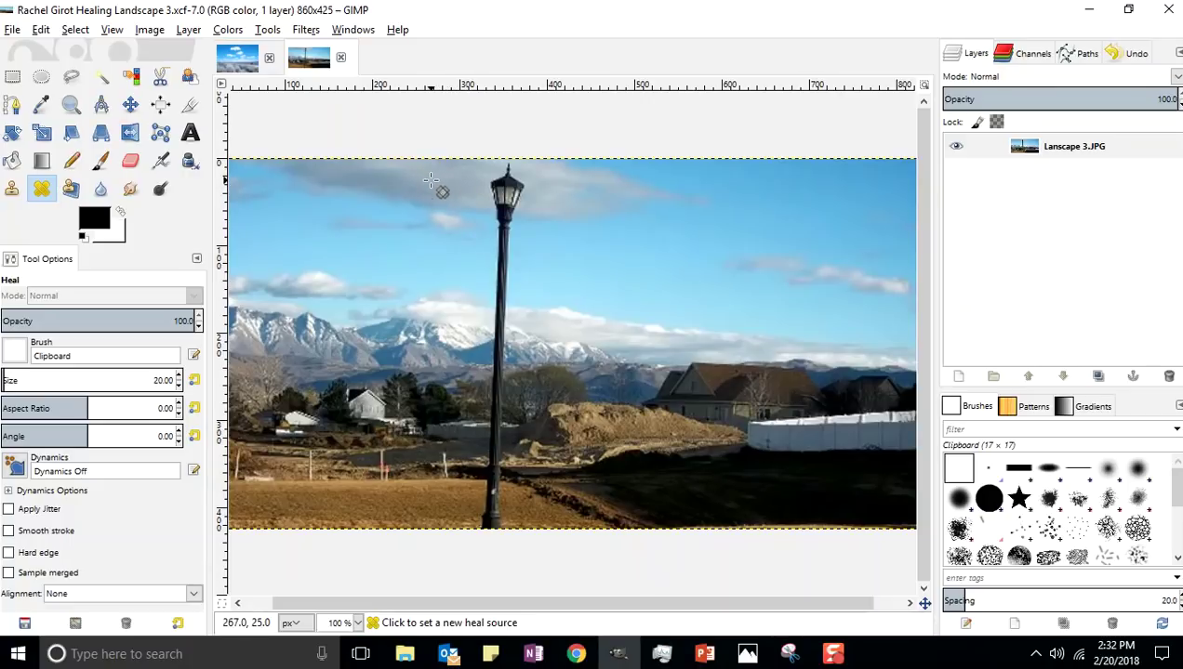
ctrl+click(431, 182)
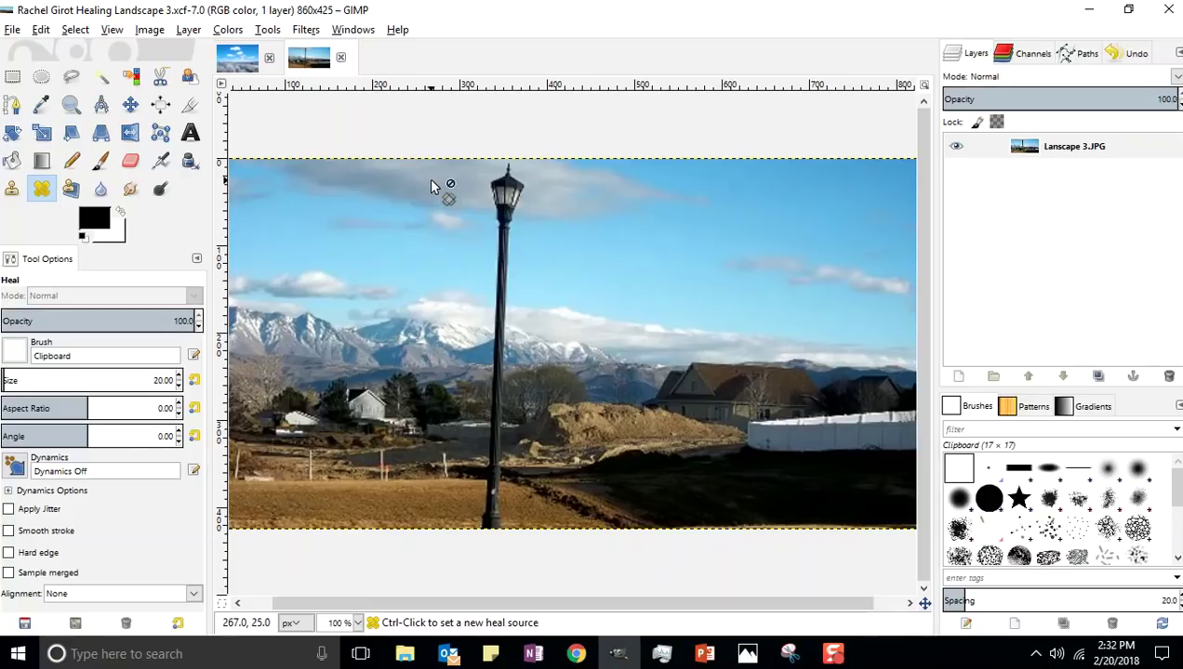
key(ctrl)
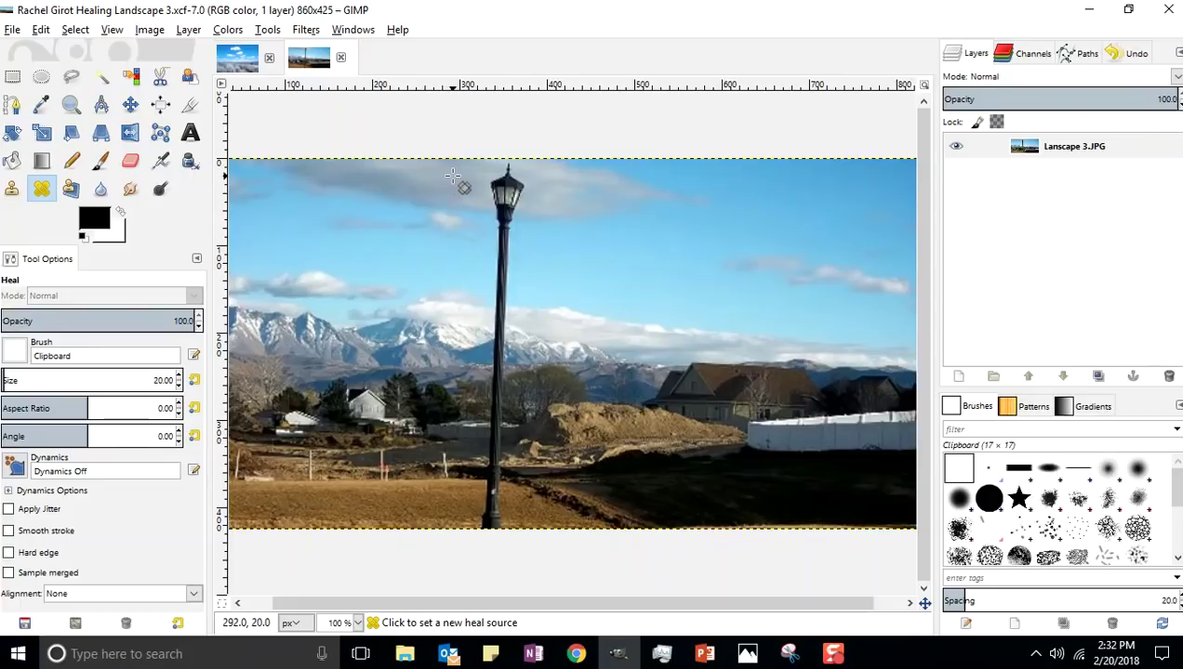
ctrl+click(452, 176)
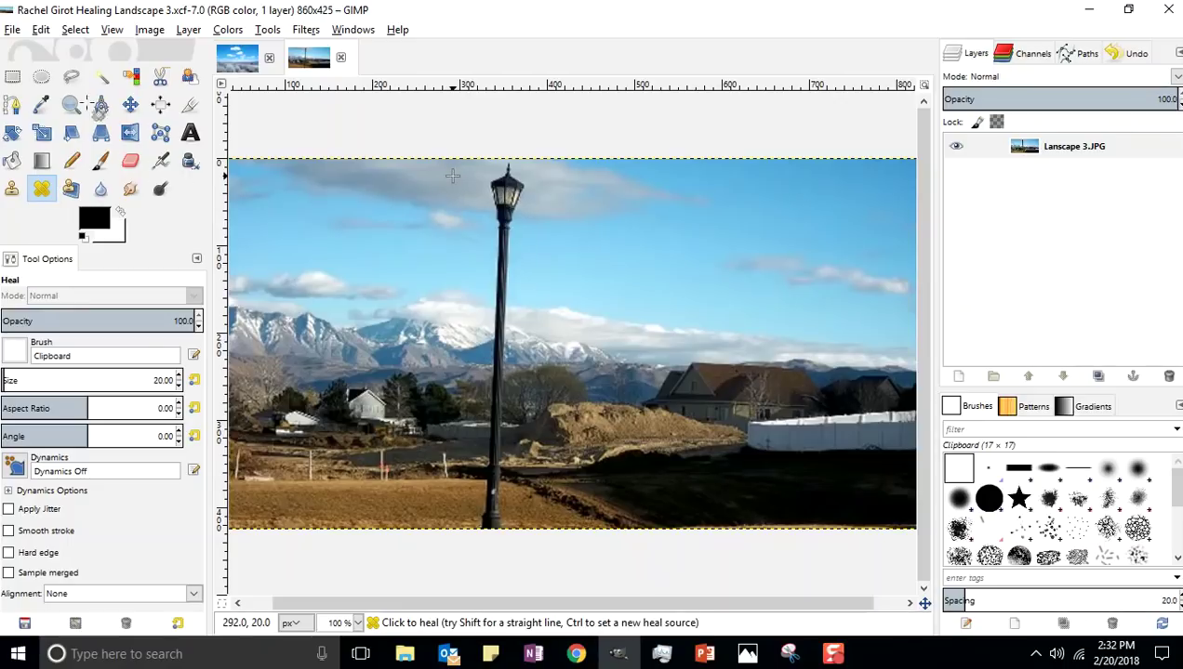
- Save the image, then heal two spots near the lamp top
click(13, 30)
click(38, 173)
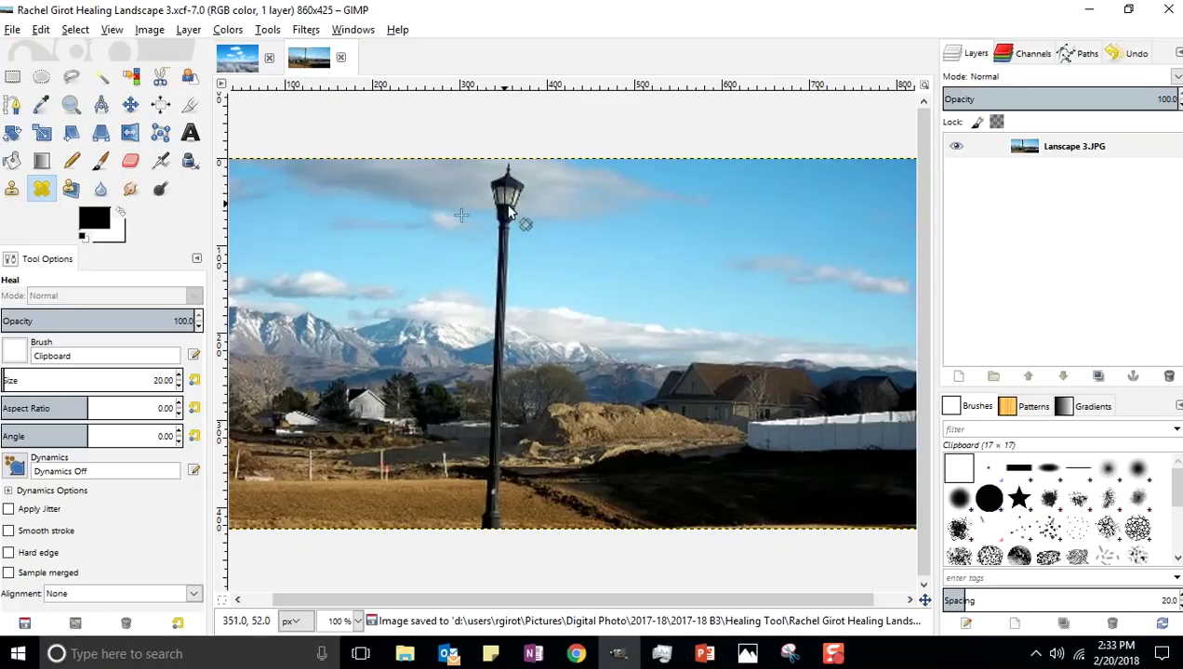
ctrl+click(452, 176)
click(510, 184)
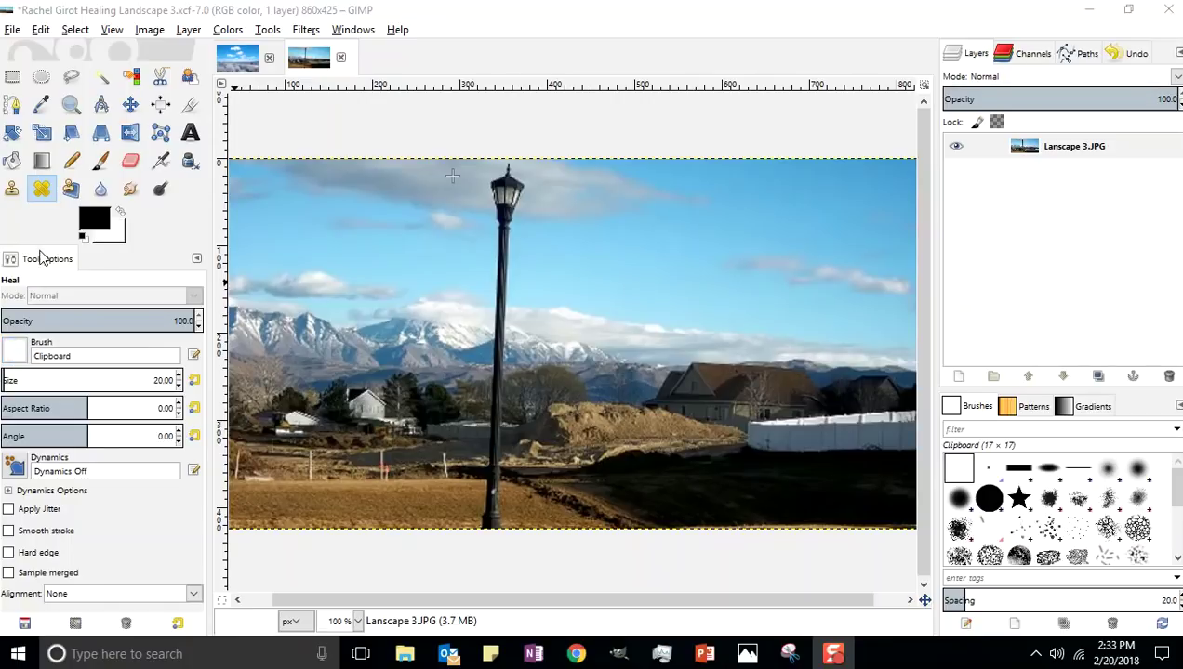
click(354, 31)
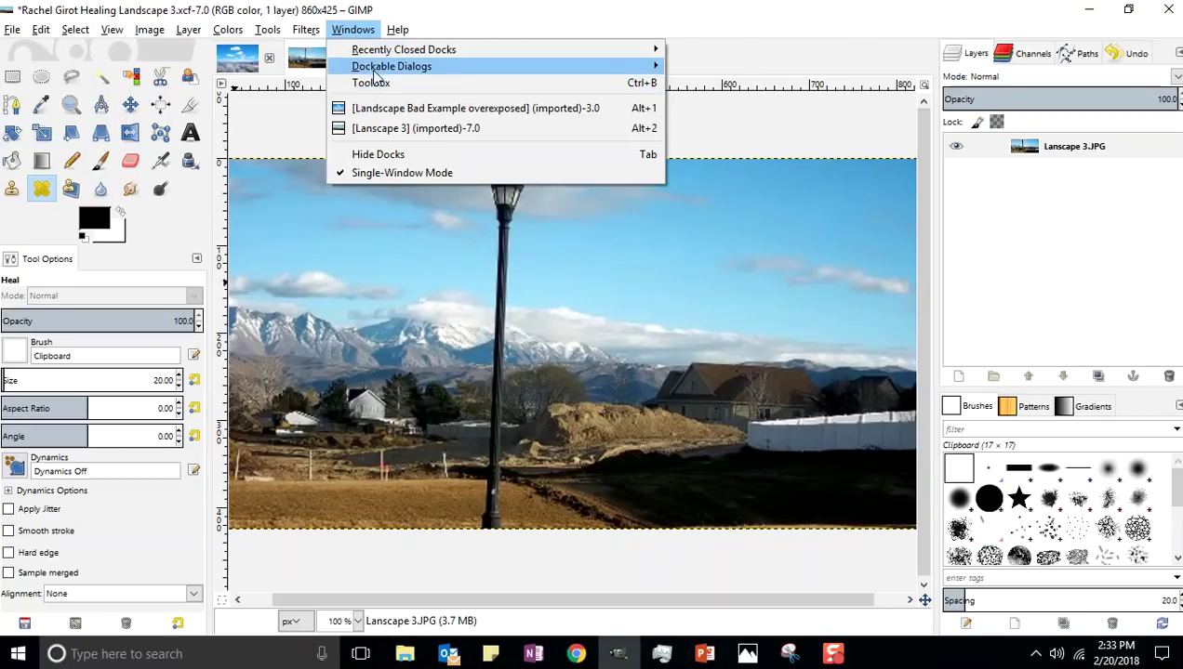
- Switch the Heal tool's brush from Clipboard to 2. Hardness 075
mouse_move(377, 75)
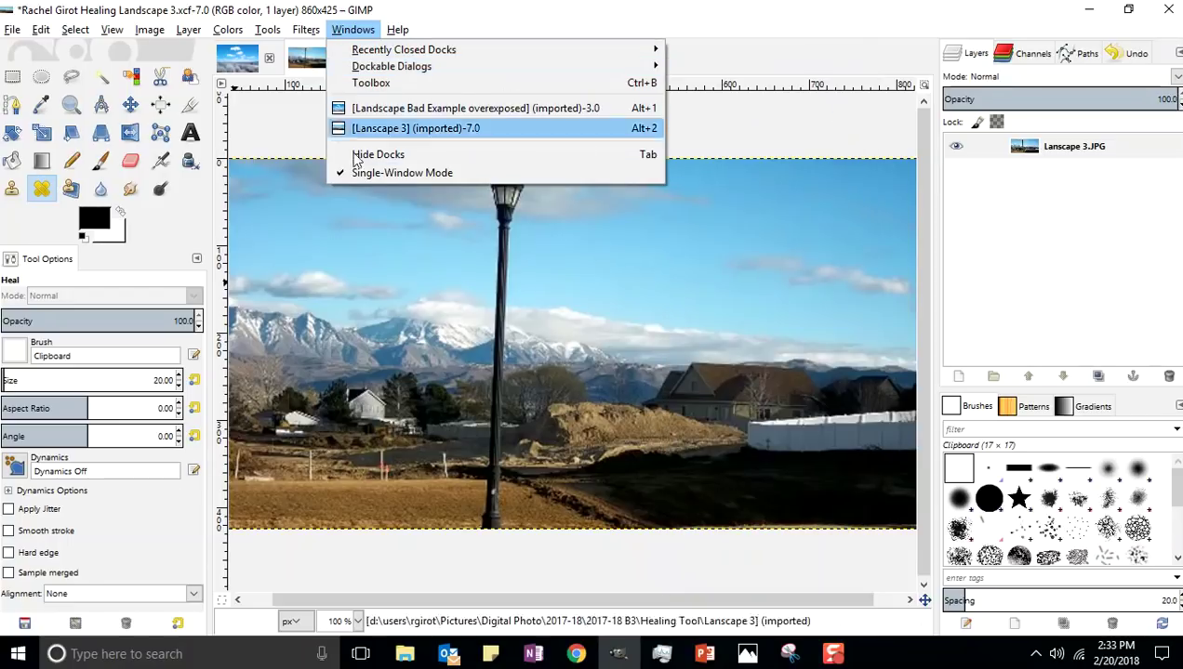
mouse_move(305, 30)
key(Escape)
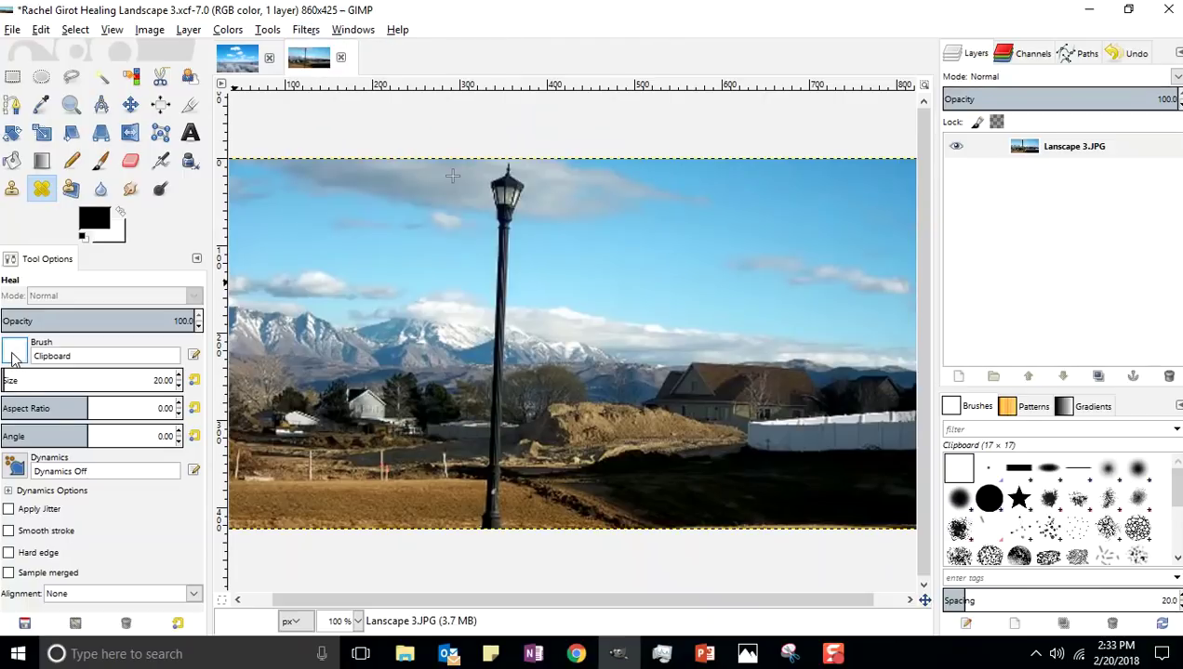
click(14, 353)
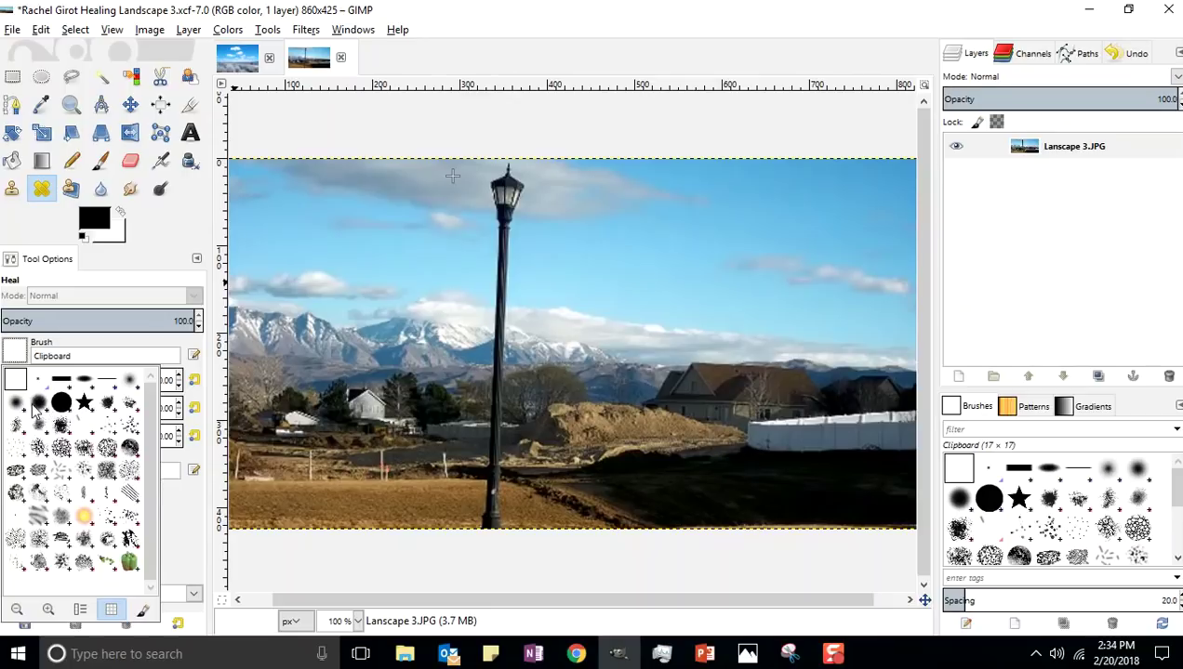
click(37, 406)
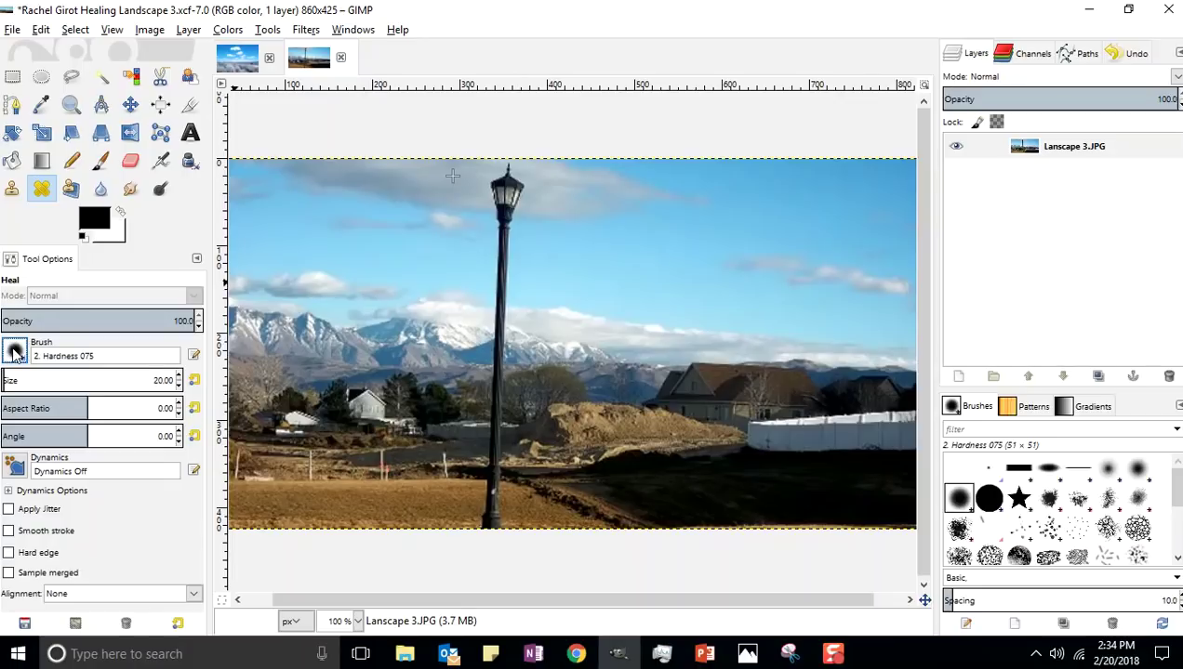
click(13, 30)
- Save, then heal the dark lamp head into the cloud, resampling sky and undoing one bad stroke
click(29, 169)
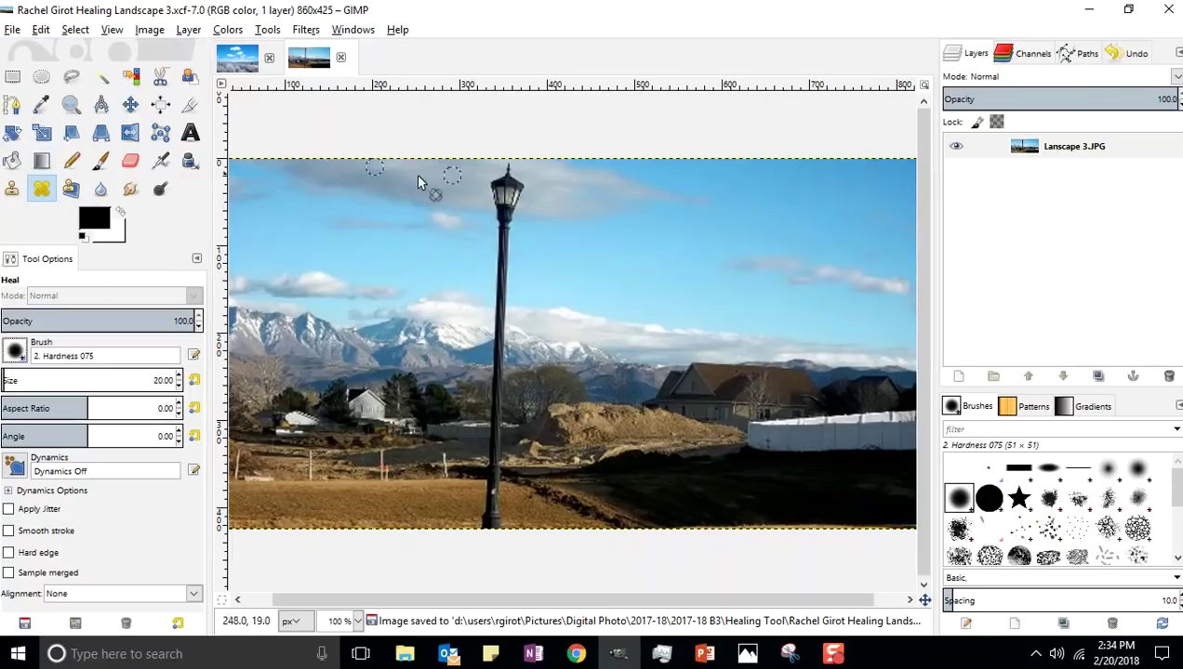
ctrl+click(451, 176)
mouse_move(496, 165)
mouse_down()
mouse_move(511, 171)
mouse_move(495, 184)
mouse_move(521, 191)
mouse_move(506, 197)
mouse_move(520, 210)
mouse_move(487, 206)
mouse_move(517, 205)
mouse_up()
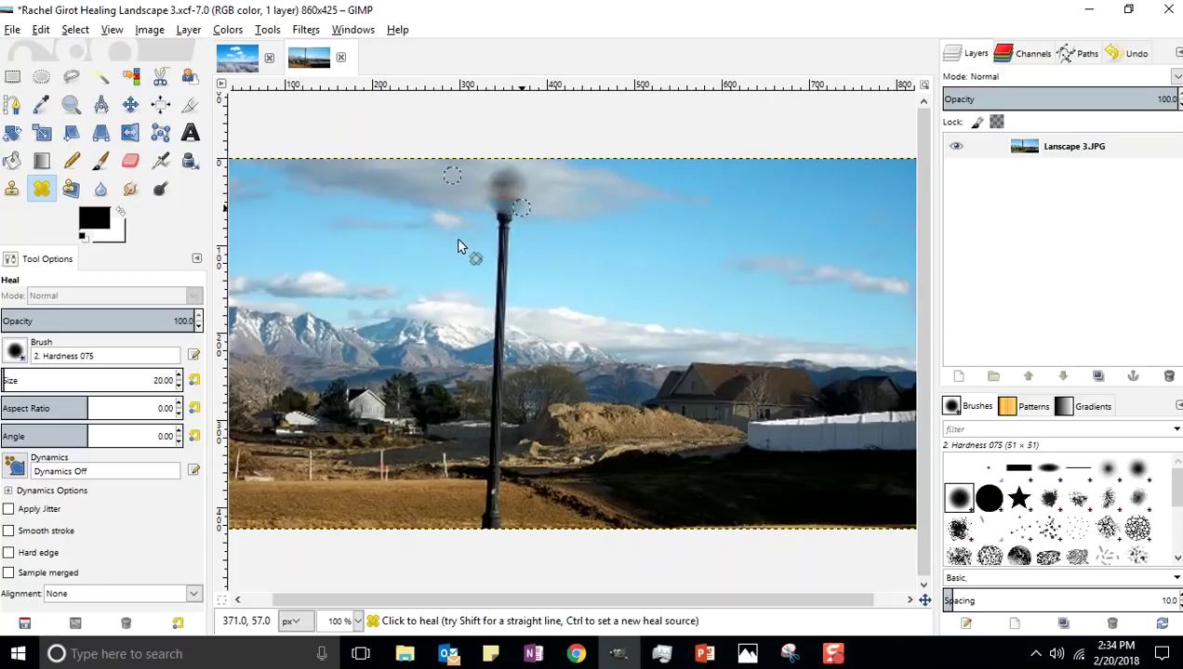
ctrl+click(416, 182)
mouse_move(519, 185)
mouse_down()
mouse_move(494, 199)
mouse_move(528, 212)
mouse_up()
drag(493, 181, 523, 211)
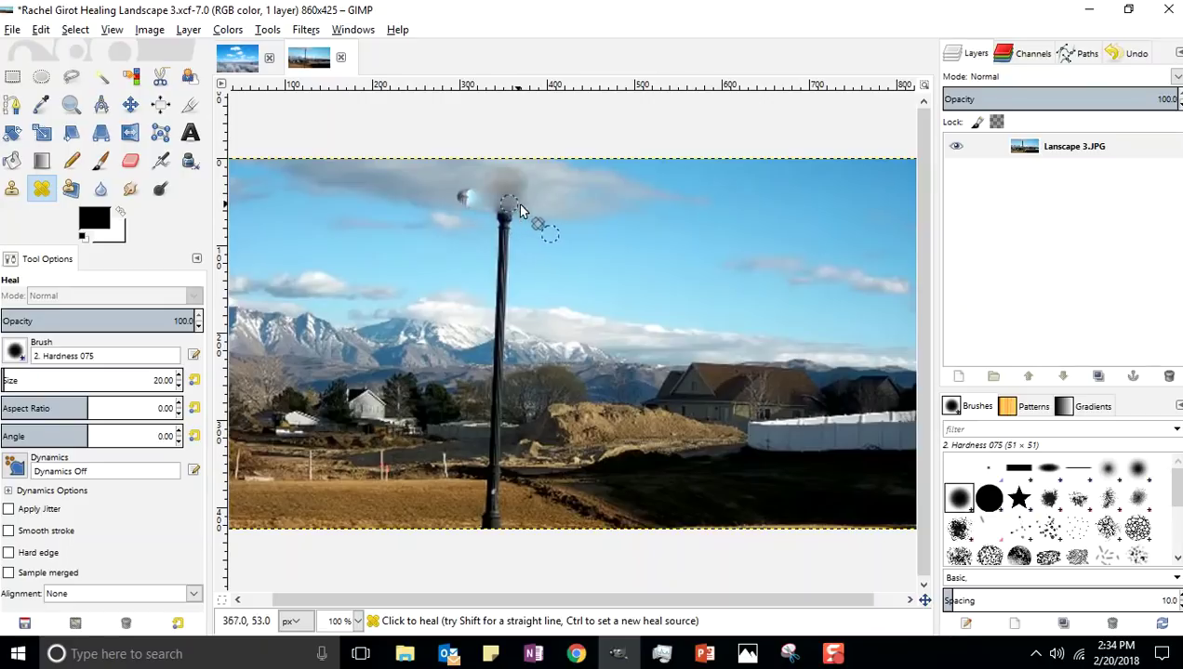
key(ctrl+z)
ctrl+click(616, 204)
mouse_move(518, 186)
mouse_down()
mouse_move(468, 184)
mouse_move(520, 191)
mouse_move(483, 197)
mouse_move(526, 199)
mouse_move(495, 201)
mouse_move(516, 207)
mouse_move(481, 209)
mouse_move(545, 223)
mouse_up()
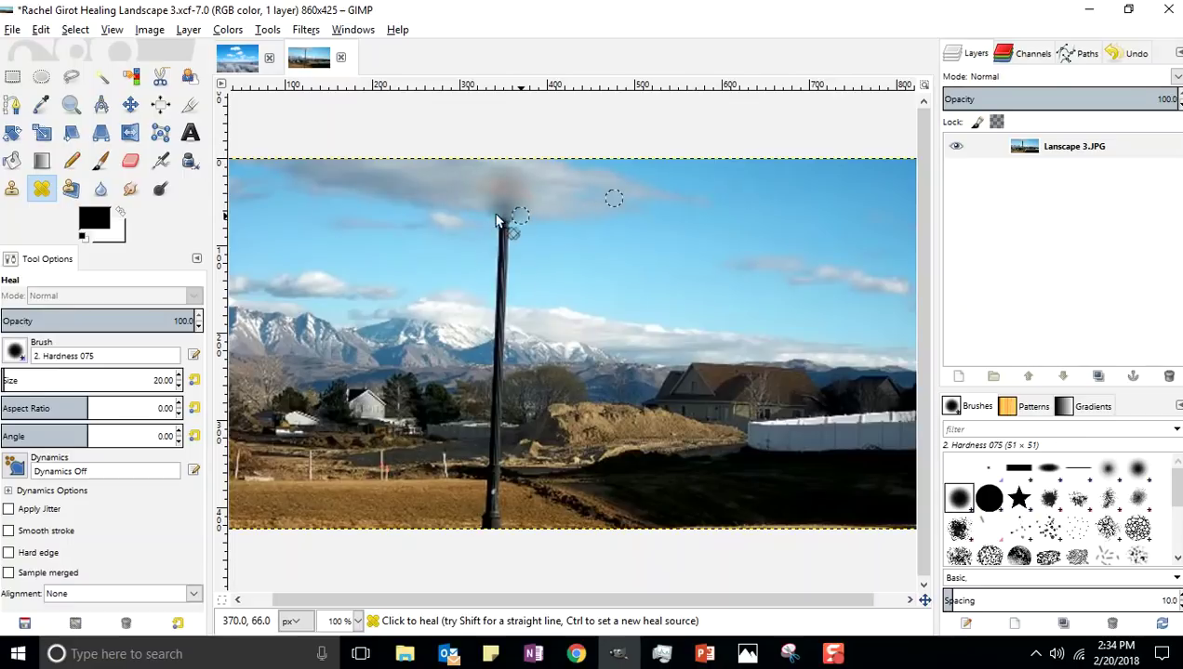
- Set a sky heal source, heal down the upper post, then undo the blurred smear
ctrl+click(542, 233)
click(503, 230)
mouse_move(502, 231)
mouse_down()
mouse_move(482, 256)
mouse_move(512, 259)
mouse_move(482, 269)
mouse_move(524, 292)
mouse_move(502, 295)
mouse_move(527, 297)
mouse_move(487, 262)
mouse_up()
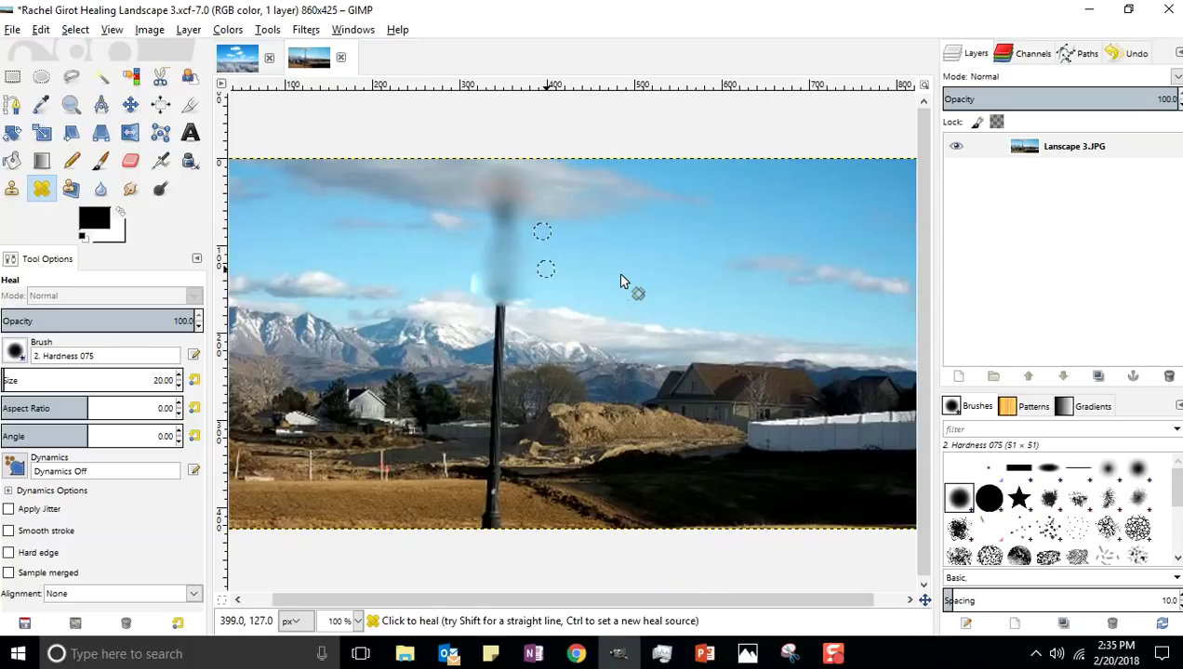
key(ctrl+z)
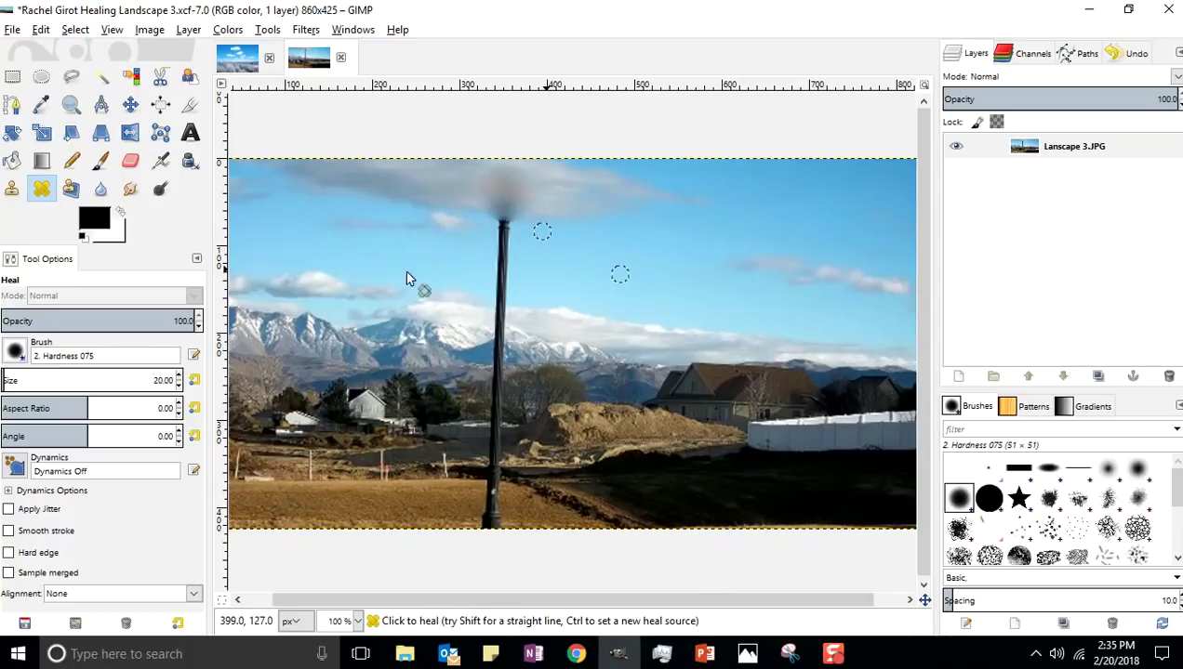
- Save the image and select the Clone tool
click(12, 29)
click(28, 169)
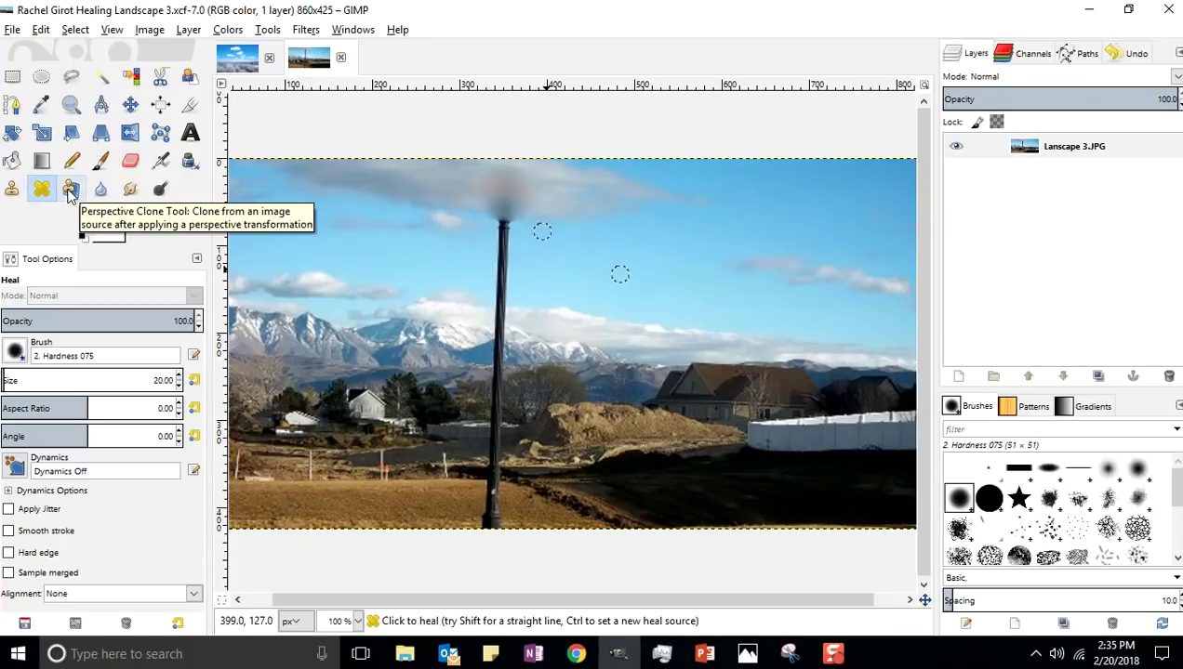
click(12, 192)
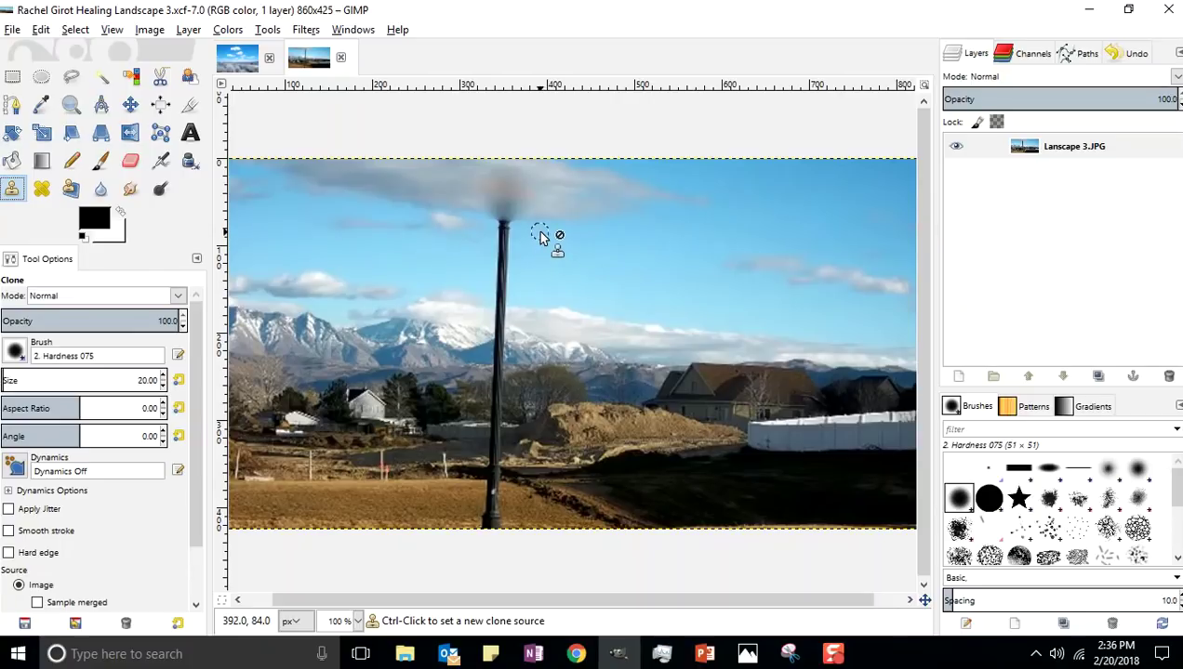
- Set a sky clone source, save, and clone sky down the post to just above the mountains
key(ctrl)
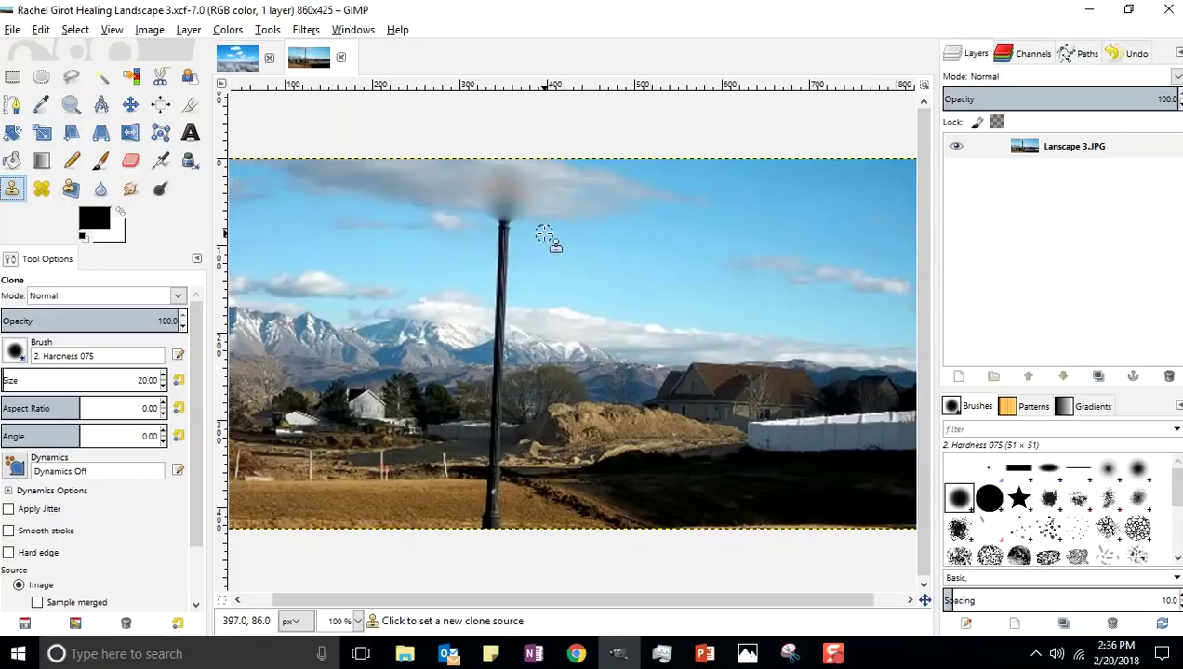
ctrl+click(544, 233)
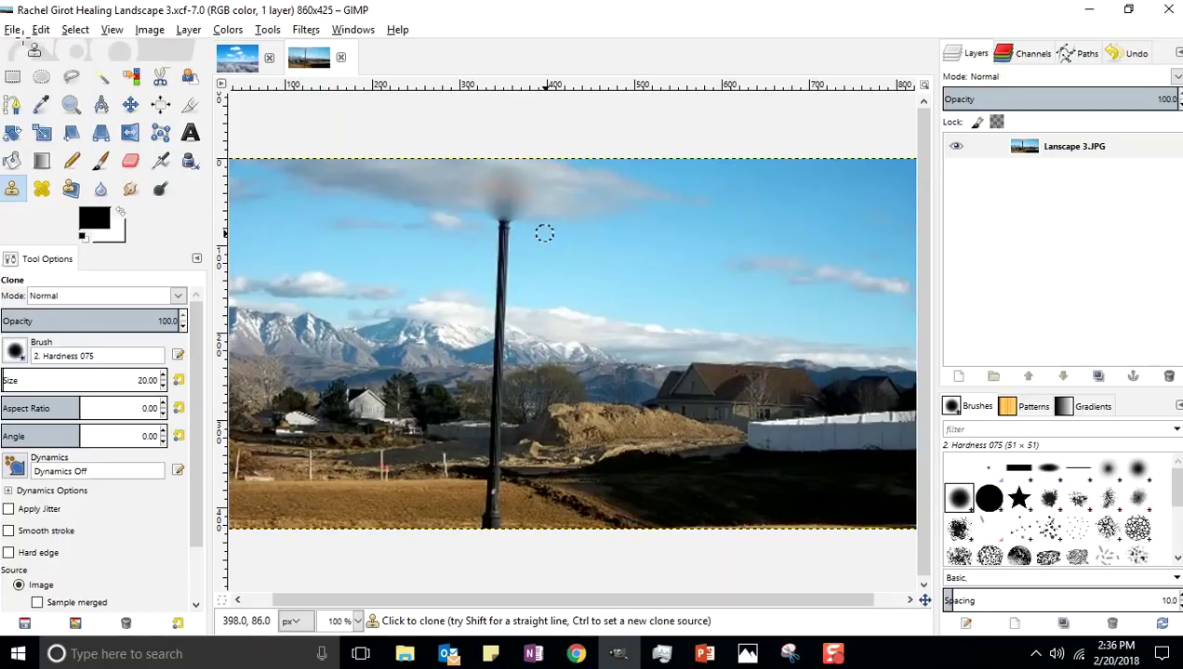
click(12, 30)
click(36, 169)
mouse_move(498, 234)
mouse_down()
mouse_move(514, 233)
mouse_move(497, 233)
mouse_move(487, 260)
mouse_move(505, 272)
mouse_up()
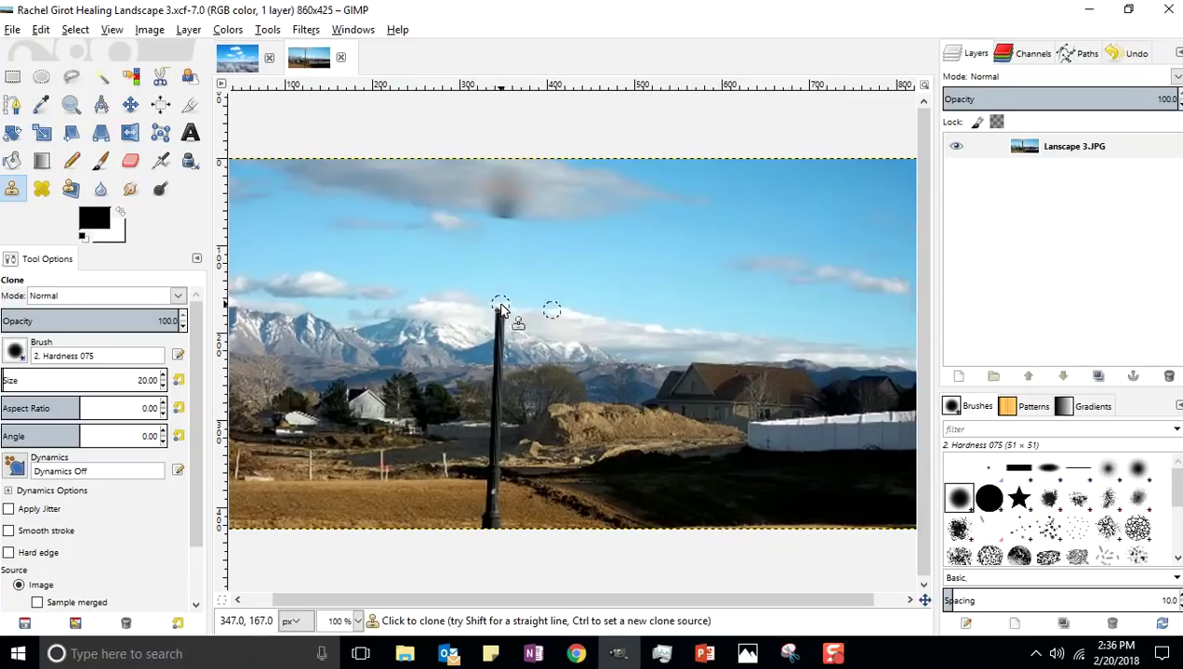
drag(500, 308, 496, 328)
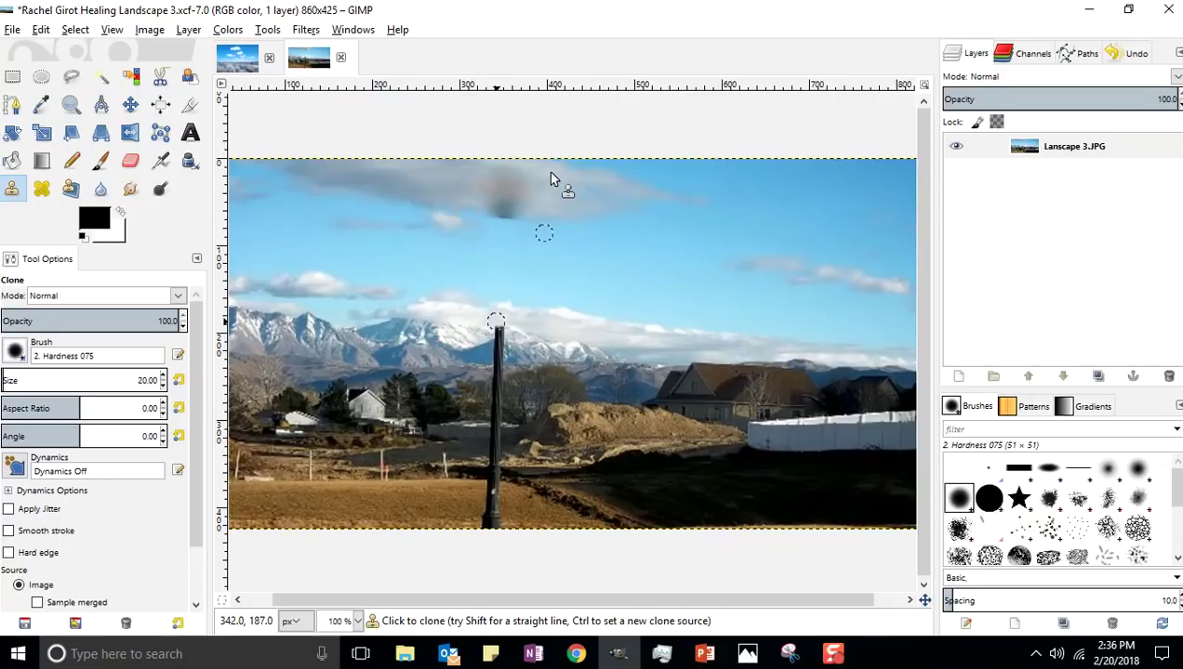
click(11, 29)
- Save, then try cloning sky over the dark cloud smudge and undo the attempt
click(28, 168)
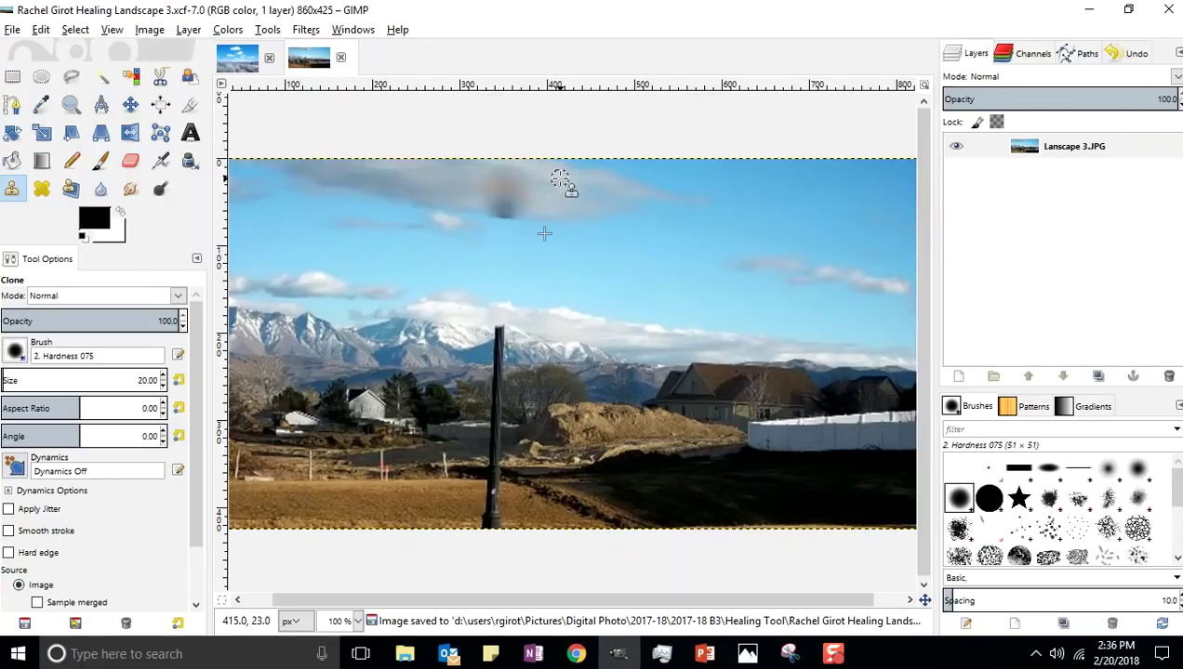
ctrl+click(558, 178)
click(501, 176)
mouse_move(501, 175)
mouse_down()
mouse_move(525, 194)
mouse_move(521, 180)
mouse_up()
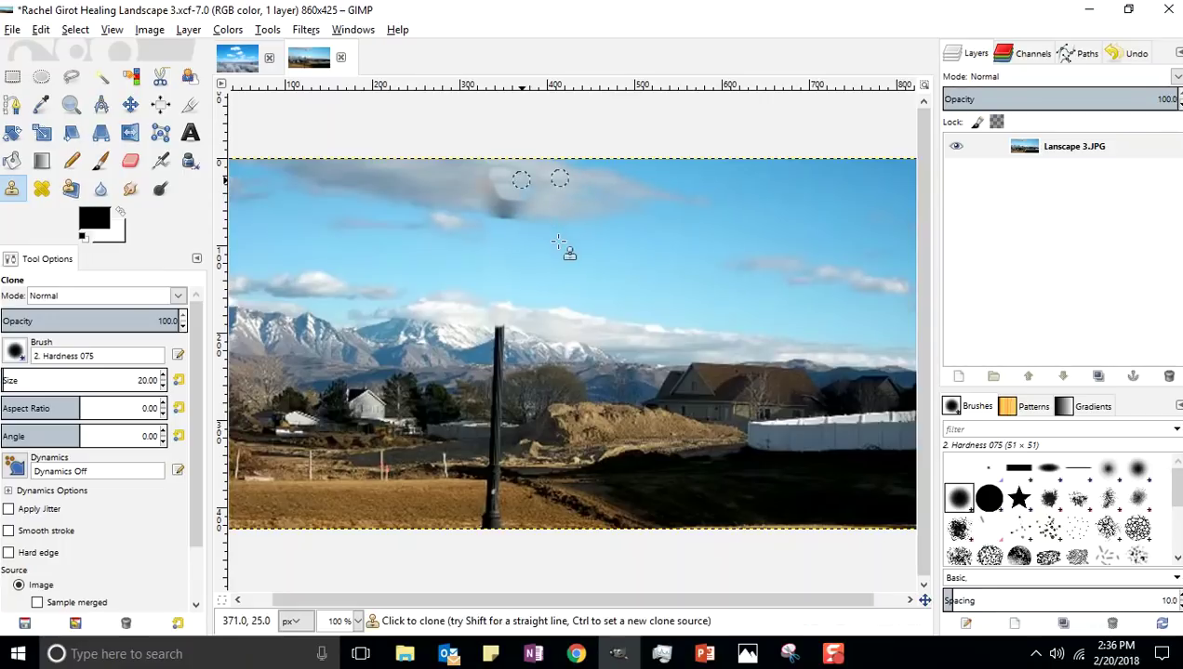
key(ctrl+z)
key(ctrl+z)
key(ctrl+z)
key(ctrl+z)
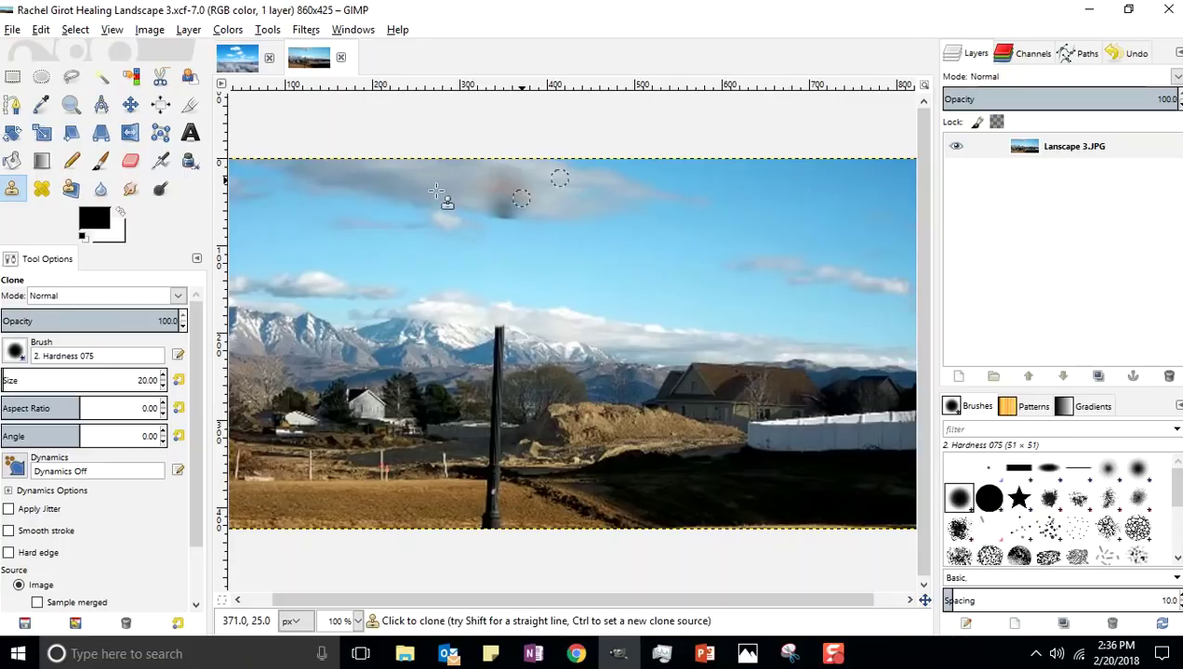
- Clone cloud texture from several new cloud sources over the remaining dark smudge
ctrl+click(436, 190)
mouse_move(510, 214)
mouse_down()
mouse_move(499, 211)
mouse_move(528, 221)
mouse_move(480, 202)
mouse_up()
ctrl+click(545, 197)
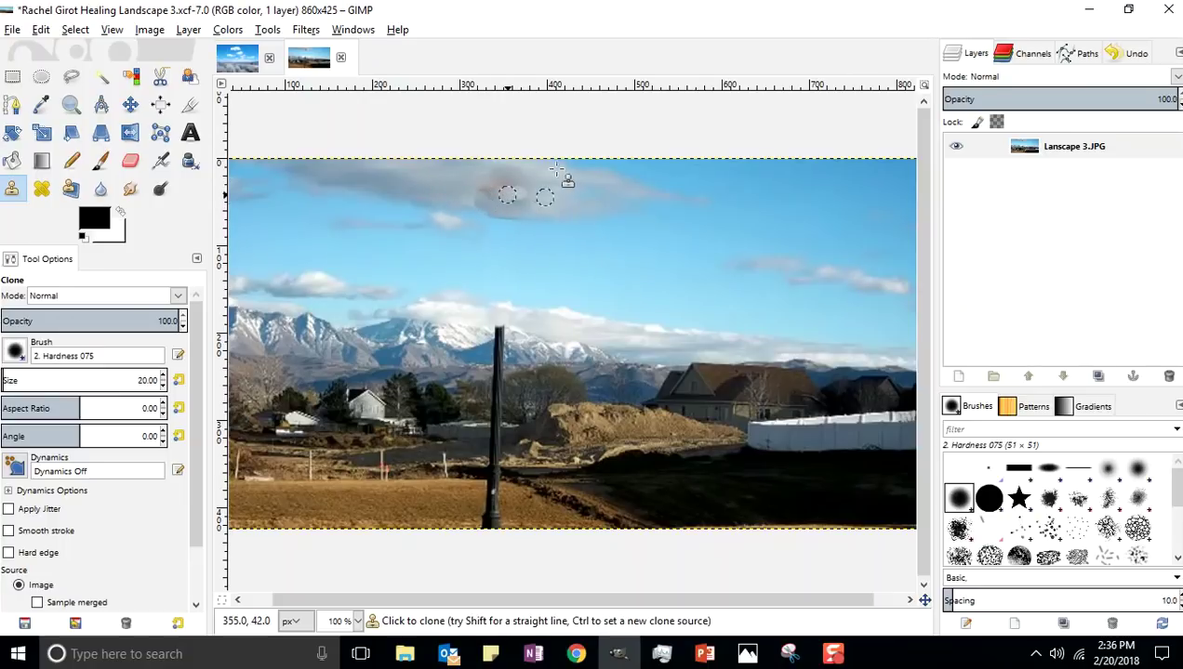
ctrl+click(542, 172)
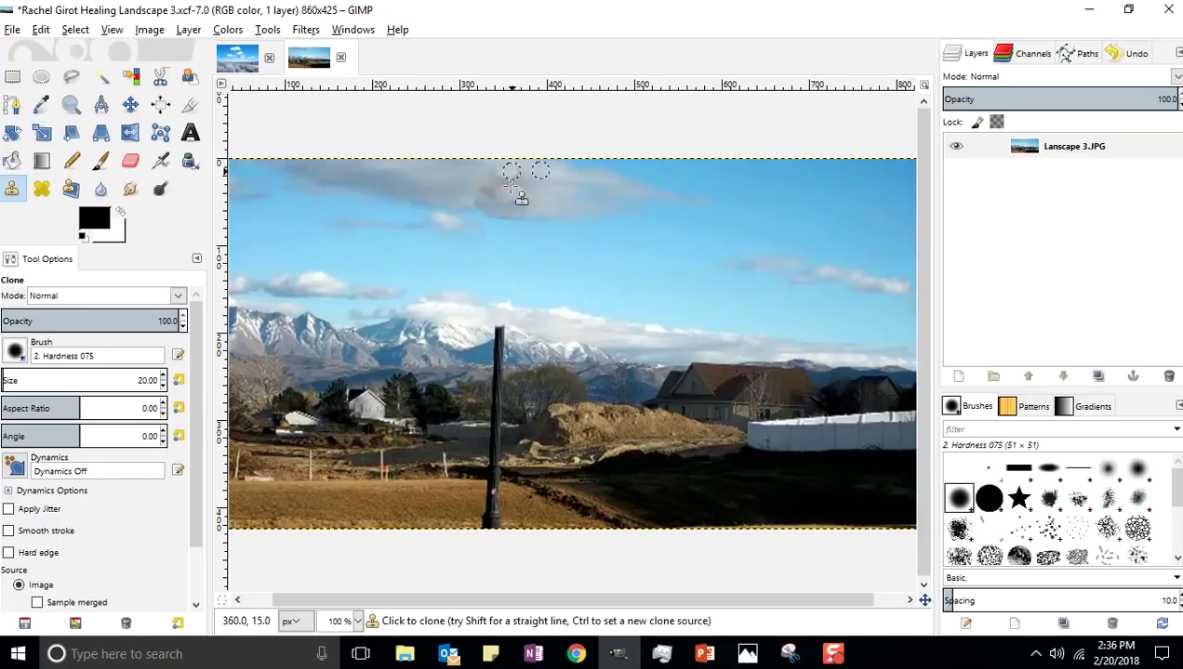
ctrl+click(425, 172)
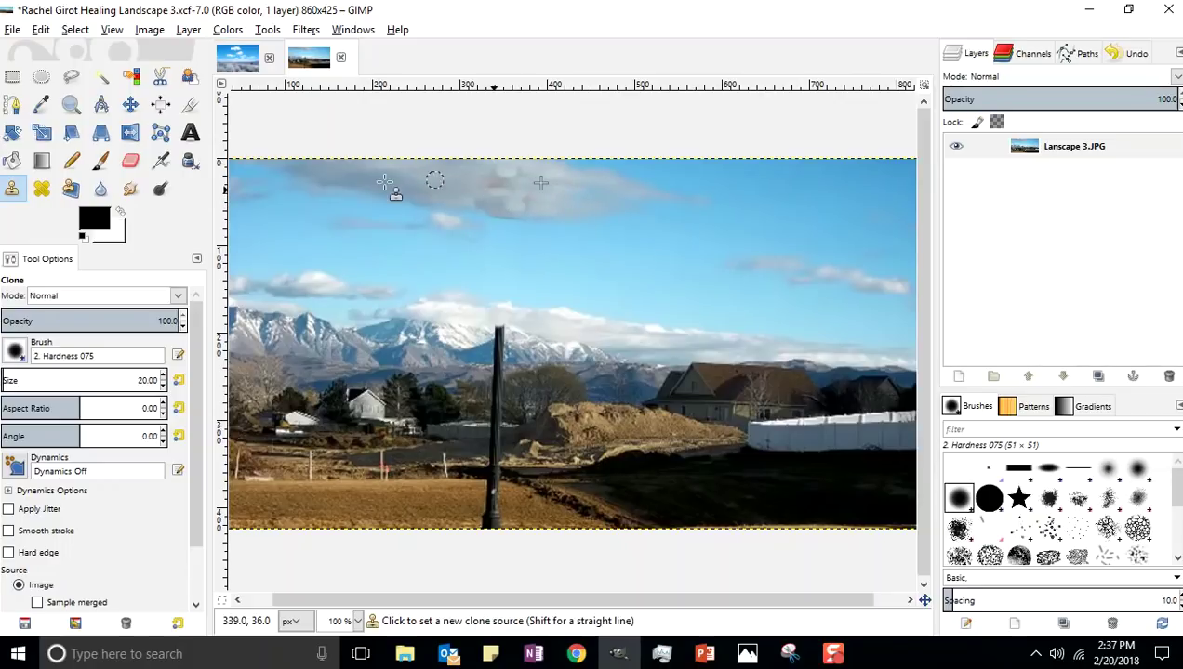
ctrl+click(385, 183)
mouse_move(485, 203)
mouse_down()
mouse_move(478, 216)
mouse_move(514, 232)
mouse_up()
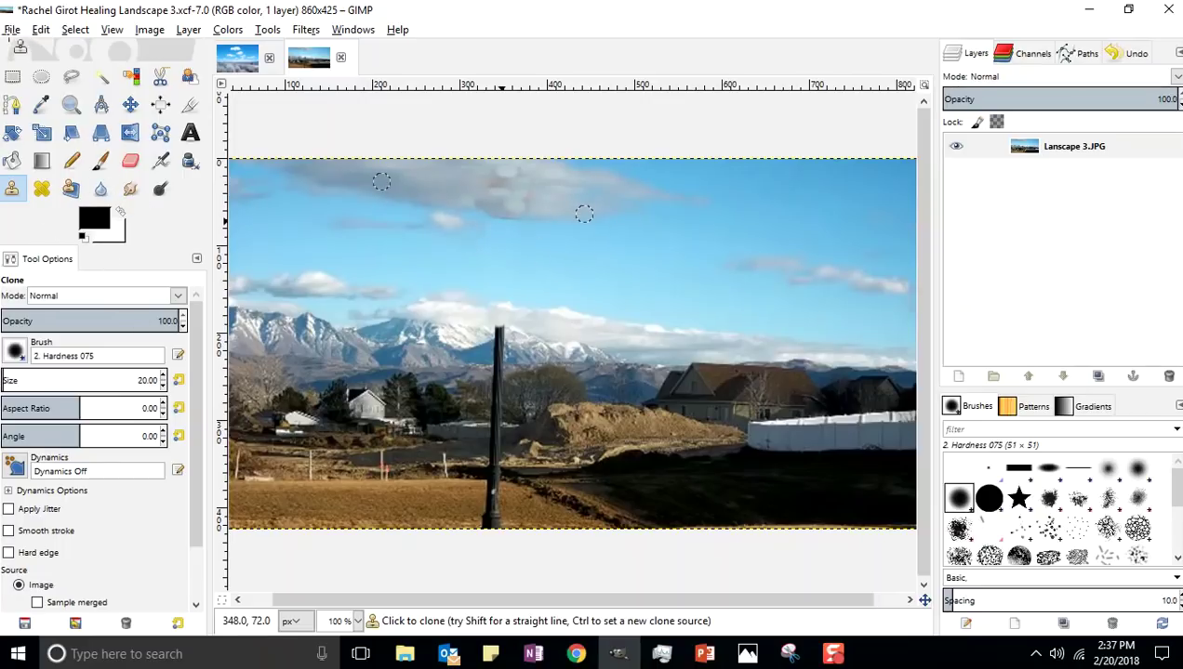
- Save, switch to Smudge, undo the blotchy smudge and smear the clouds again
click(13, 29)
click(35, 169)
click(130, 191)
key(ctrl+z)
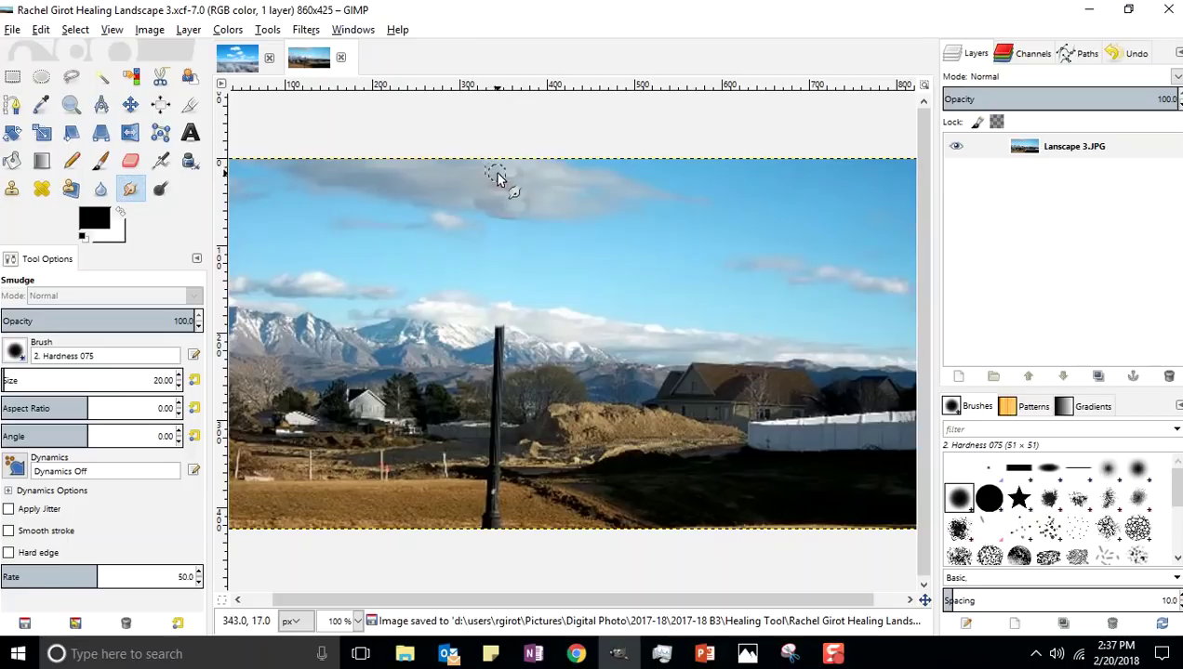
mouse_move(496, 179)
mouse_down()
mouse_move(531, 168)
mouse_move(494, 191)
mouse_up()
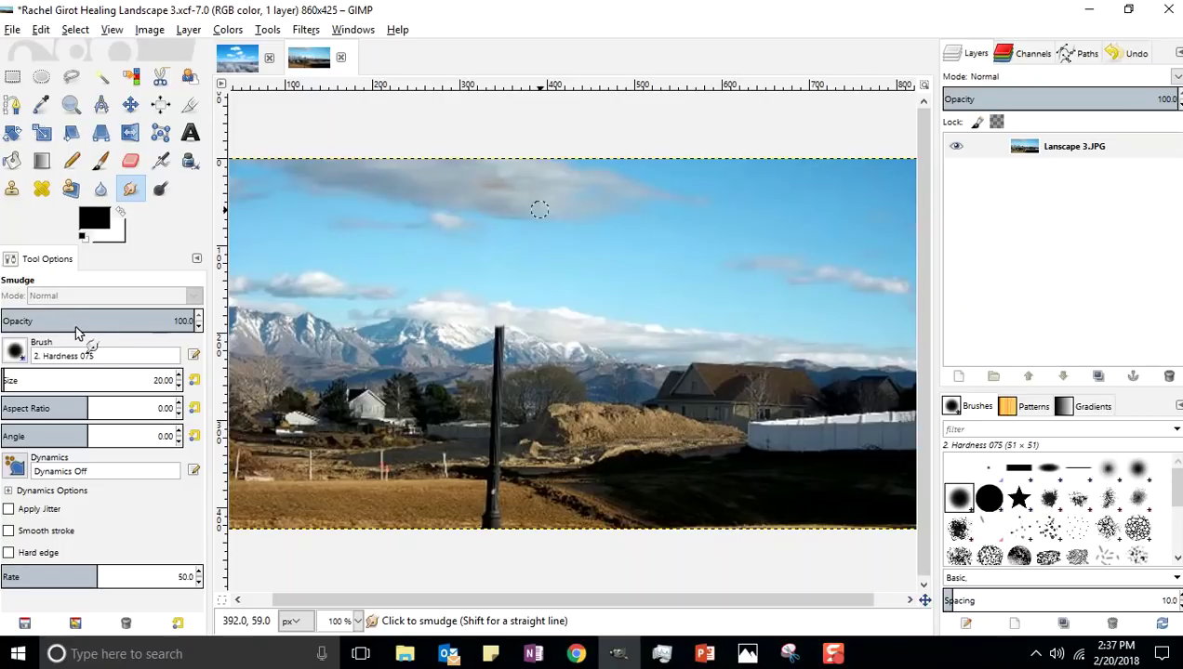
- Gently blend the cloud at opacity 29, then restore opacity to 100
click(57, 325)
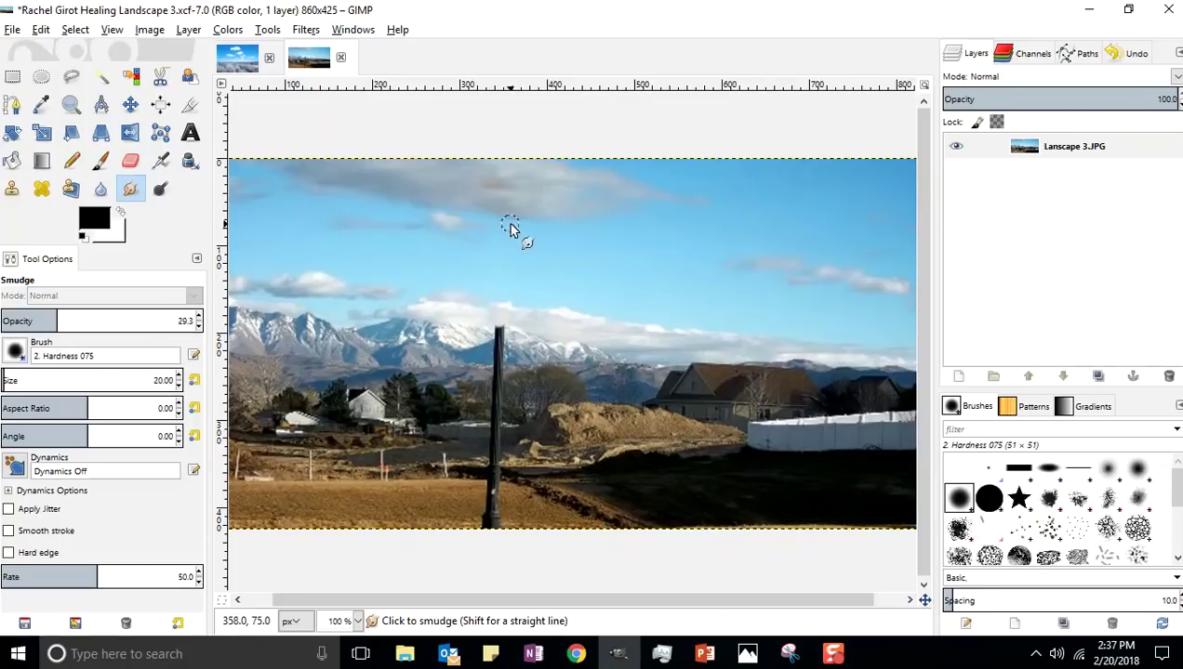
mouse_move(493, 186)
mouse_down()
mouse_move(549, 199)
mouse_move(453, 189)
mouse_move(617, 190)
mouse_up()
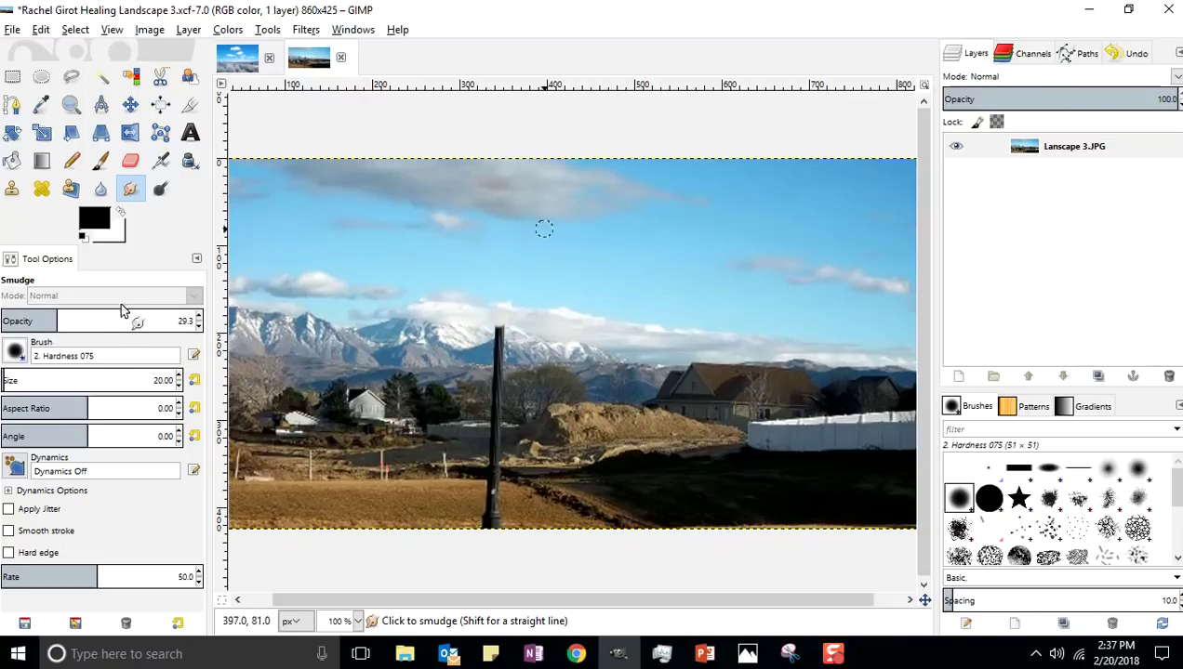
drag(120, 311, 212, 333)
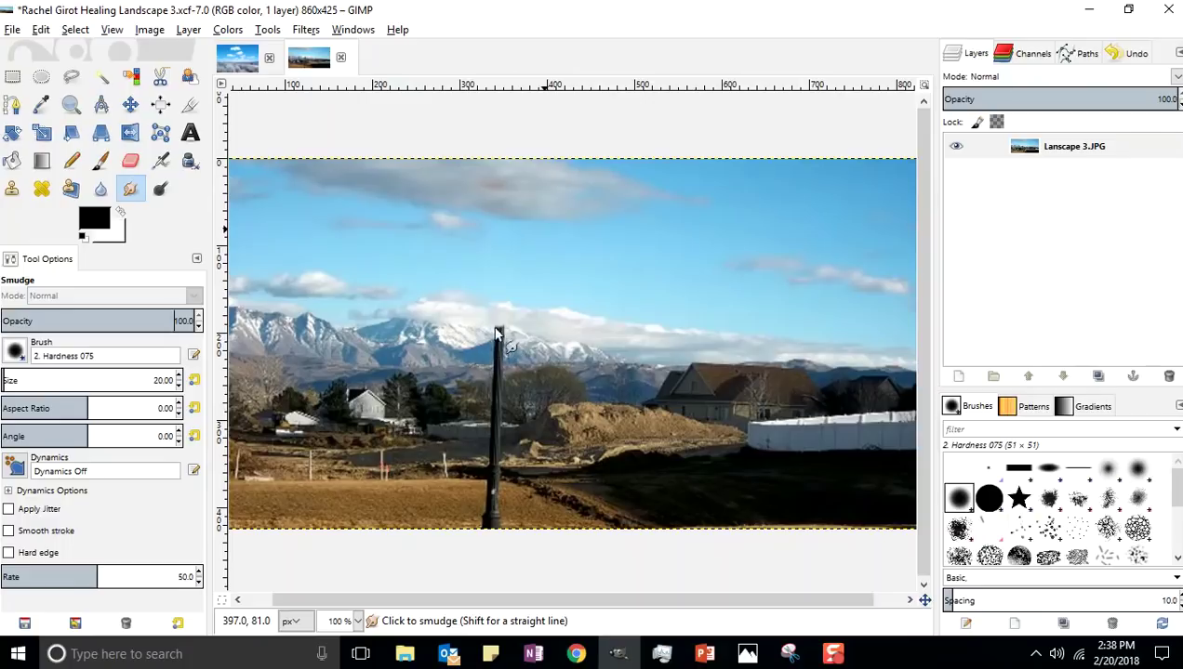
click(12, 29)
- Save, then clone background over the top of the lamp post from beside it
click(30, 168)
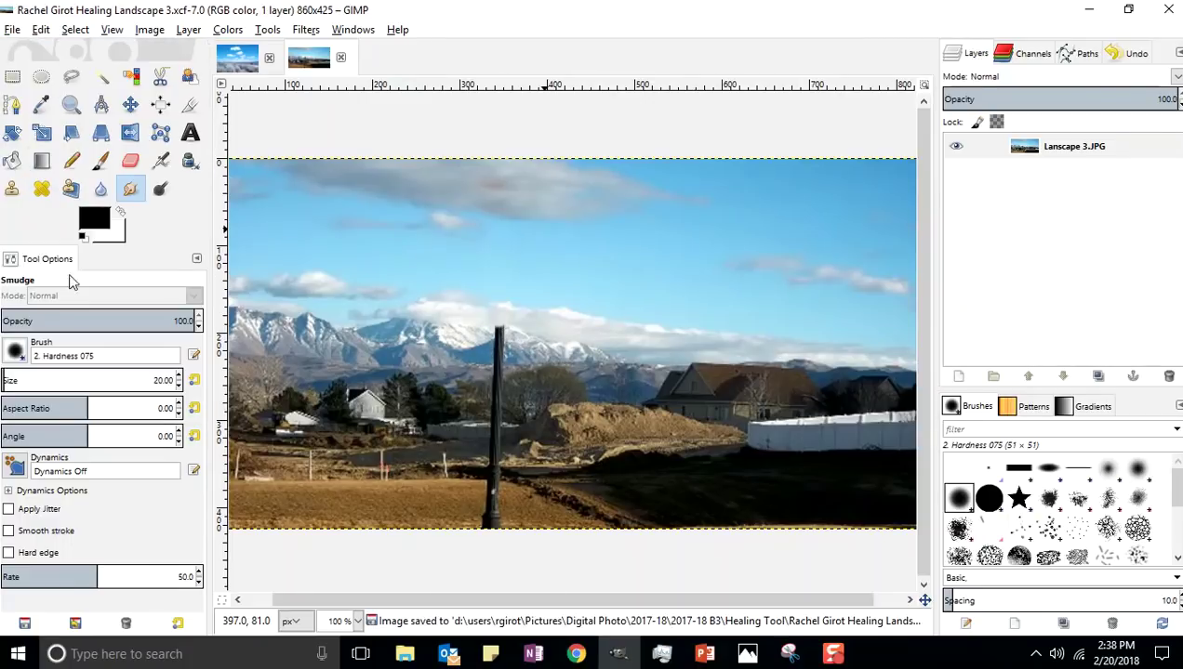
click(12, 189)
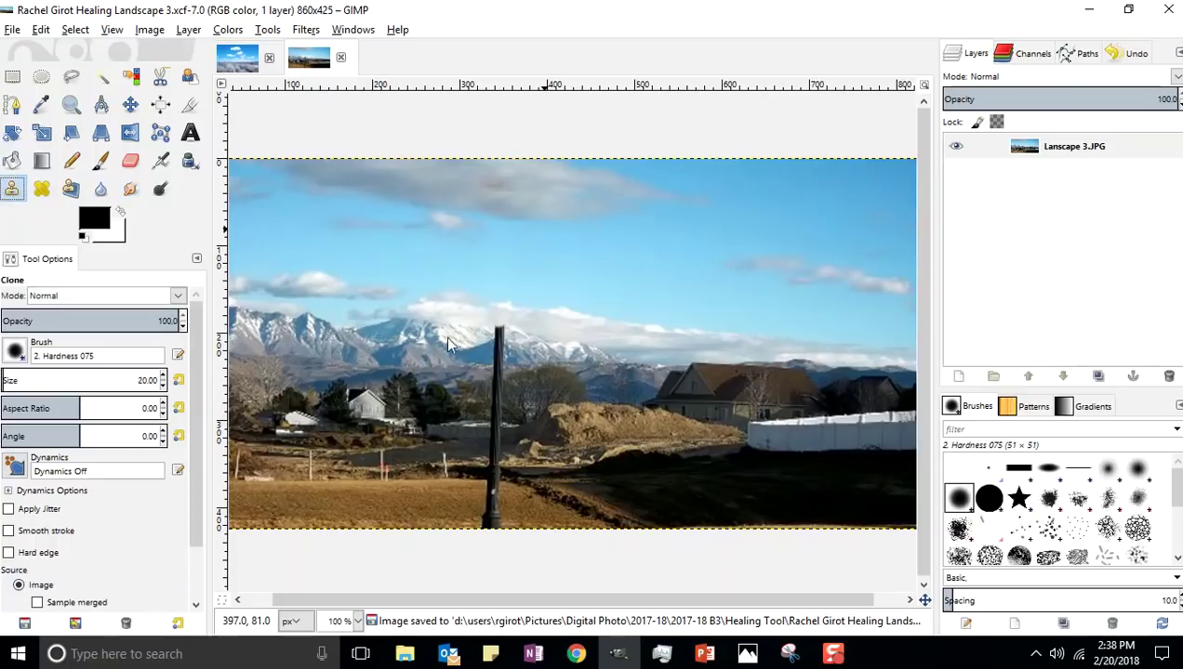
ctrl+click(525, 348)
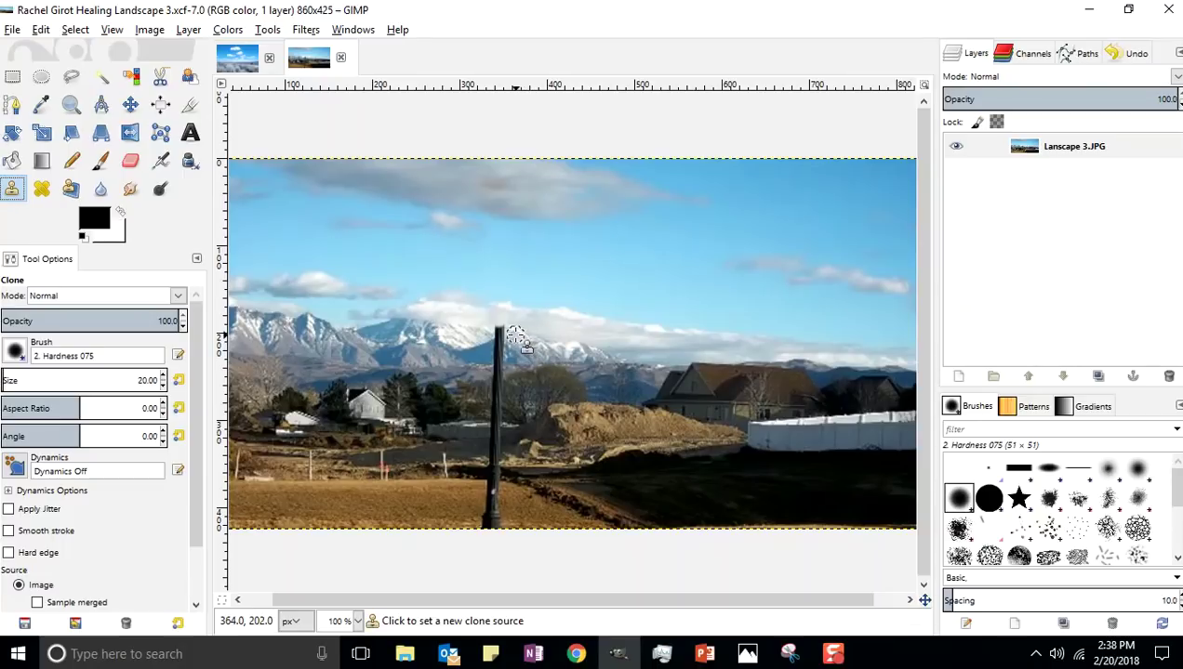
ctrl+click(514, 334)
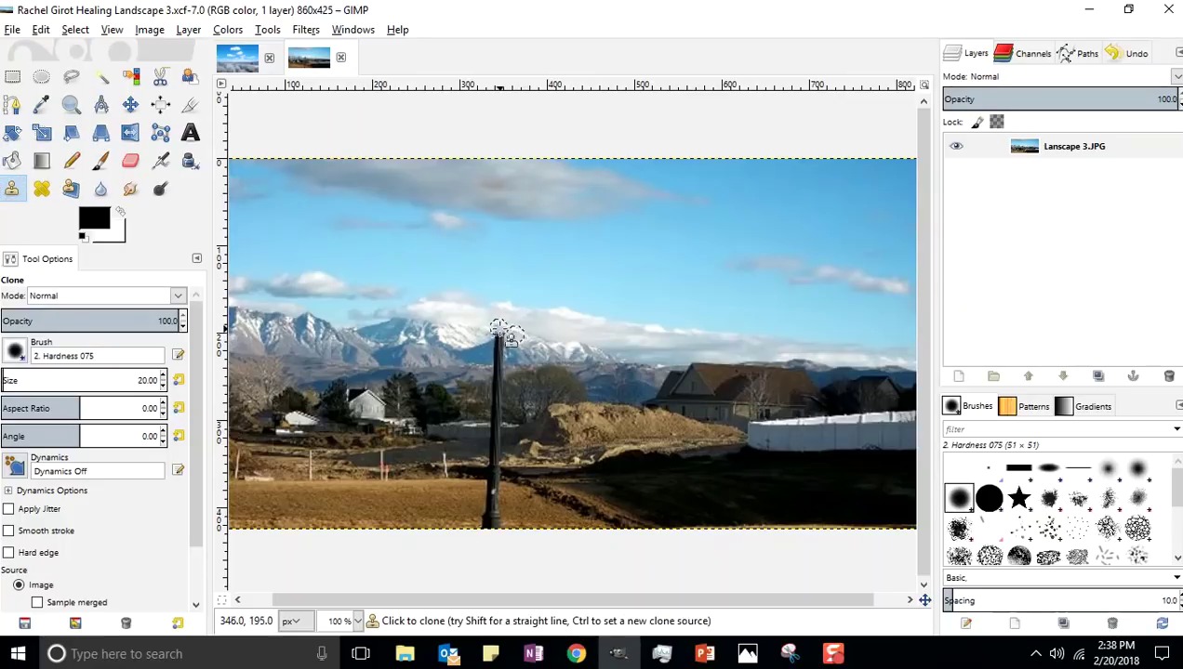
mouse_move(510, 337)
mouse_down()
mouse_move(510, 367)
mouse_move(521, 364)
mouse_up()
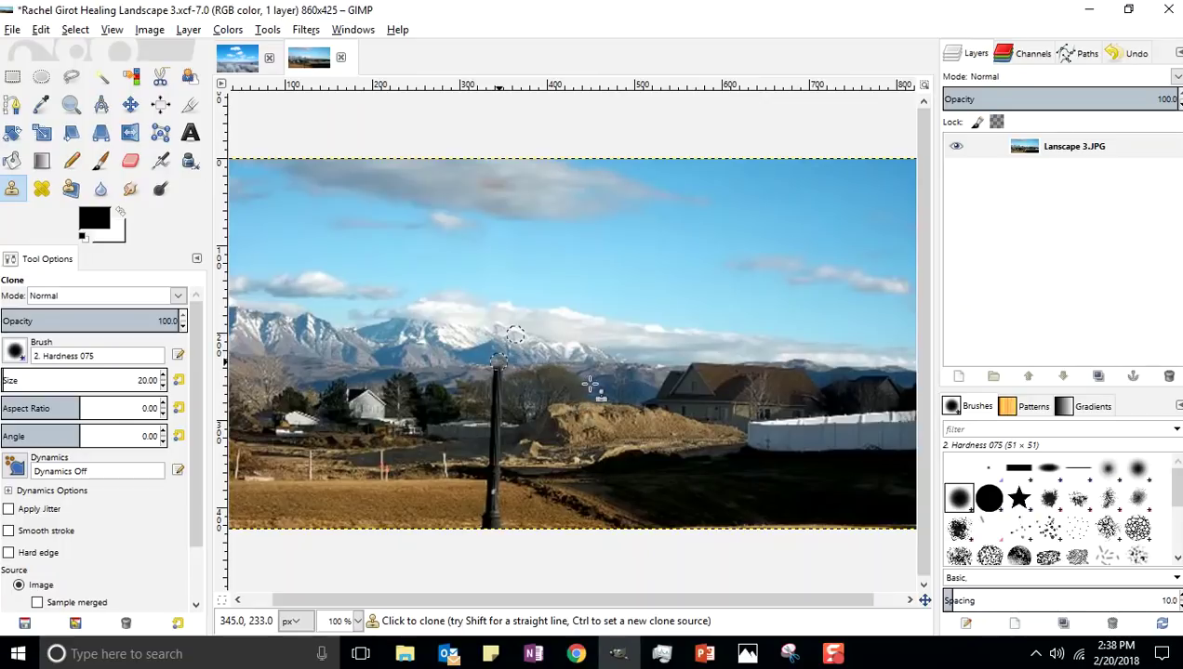
- Clone background trees down over the rest of the lamp post
key(ctrl)
ctrl+click(510, 371)
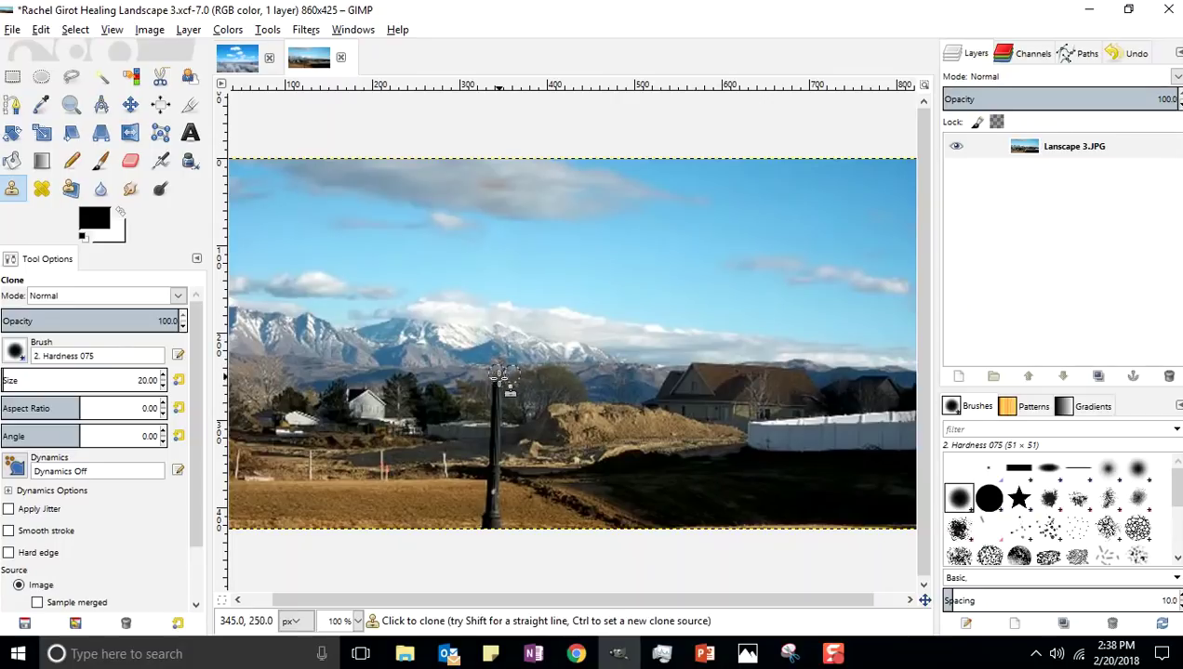
mouse_move(499, 395)
mouse_down()
mouse_move(494, 535)
mouse_move(487, 491)
mouse_move(498, 522)
mouse_up()
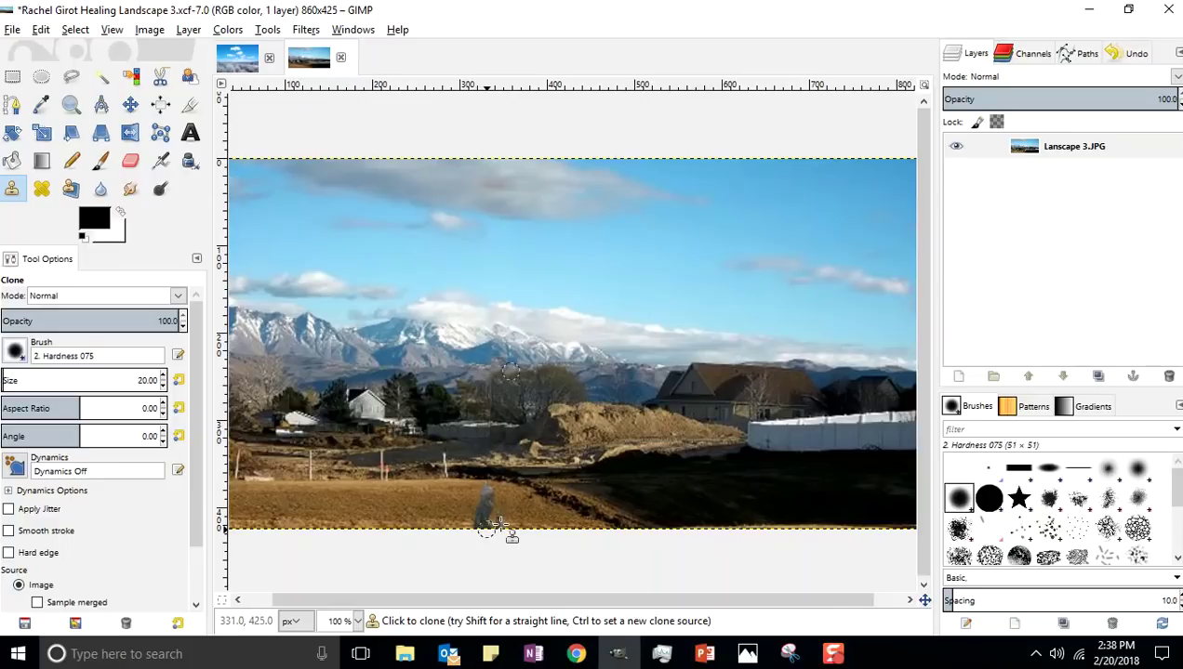
ctrl+click(500, 522)
- Clone nearby field texture over the grey lamp post stub in the foreground
drag(483, 488, 484, 522)
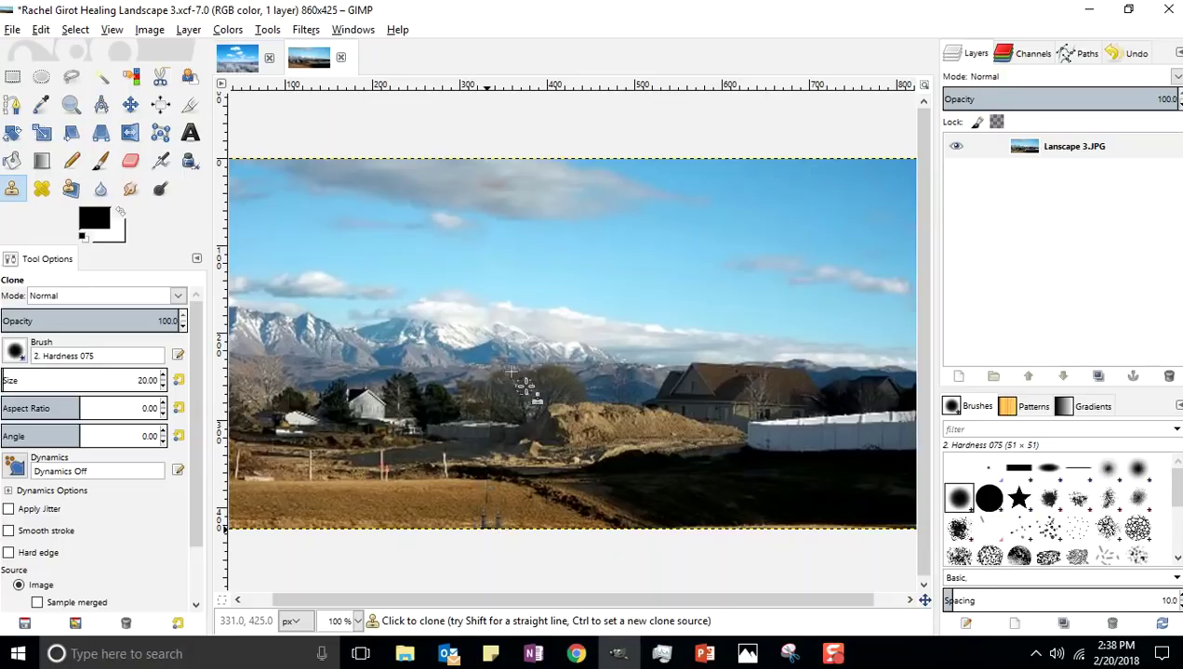
key(ctrl)
ctrl+click(468, 486)
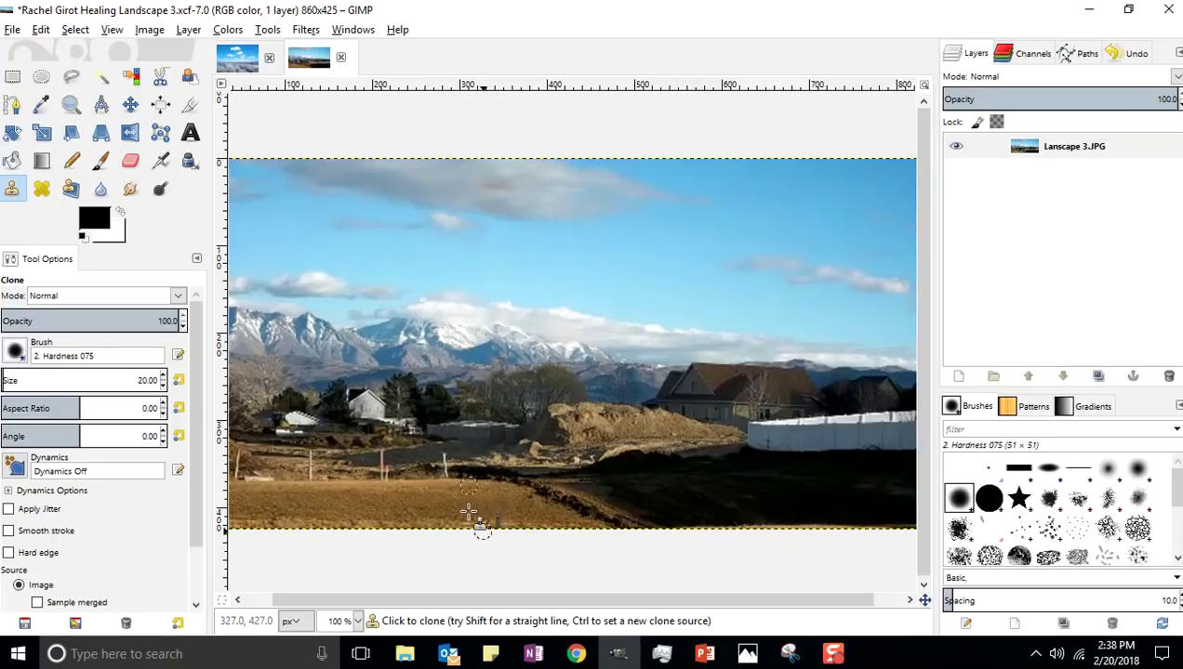
ctrl+click(469, 512)
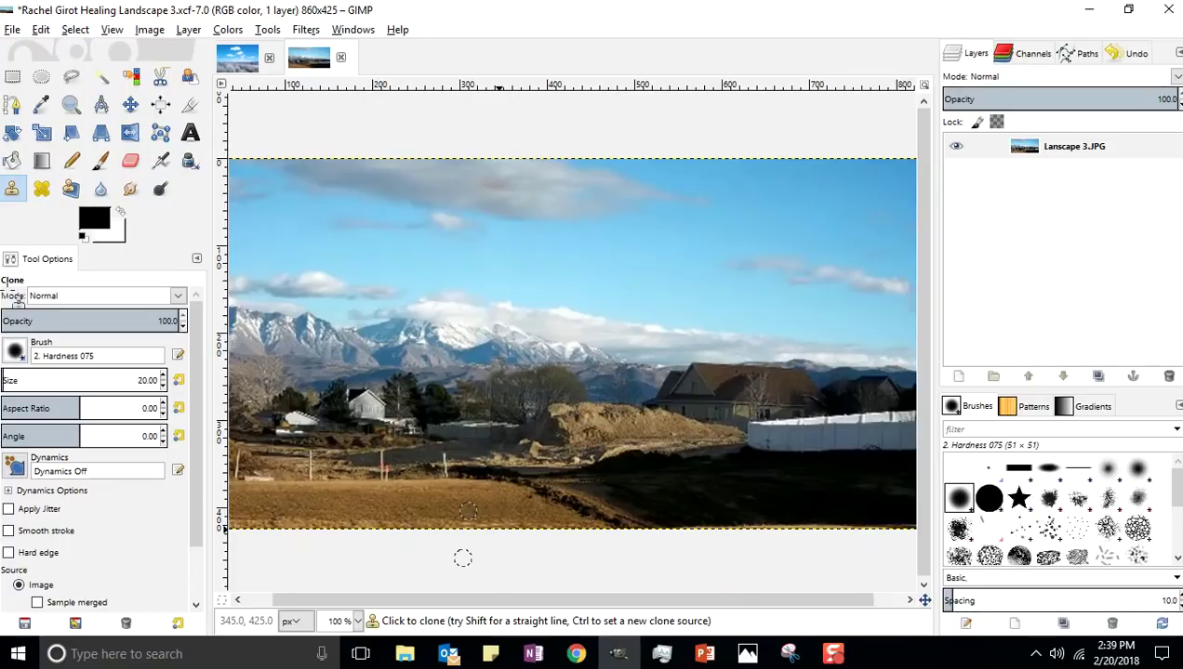
- Save and set the Smudge tool's opacity to 24.3
click(13, 30)
click(37, 166)
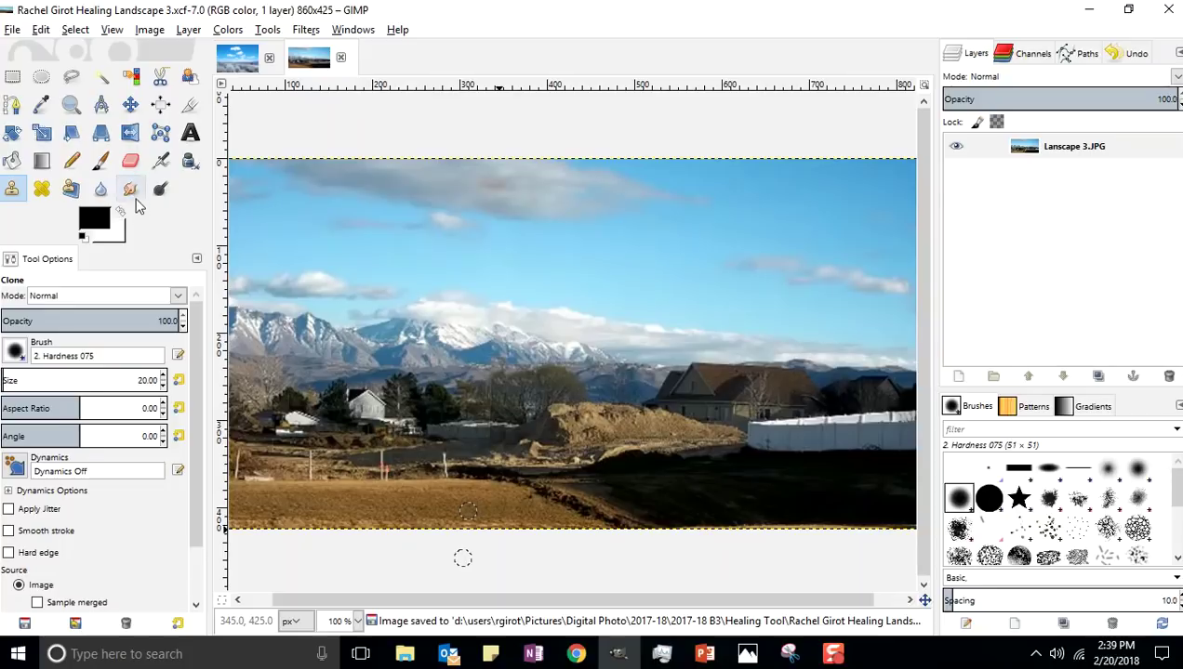
click(130, 189)
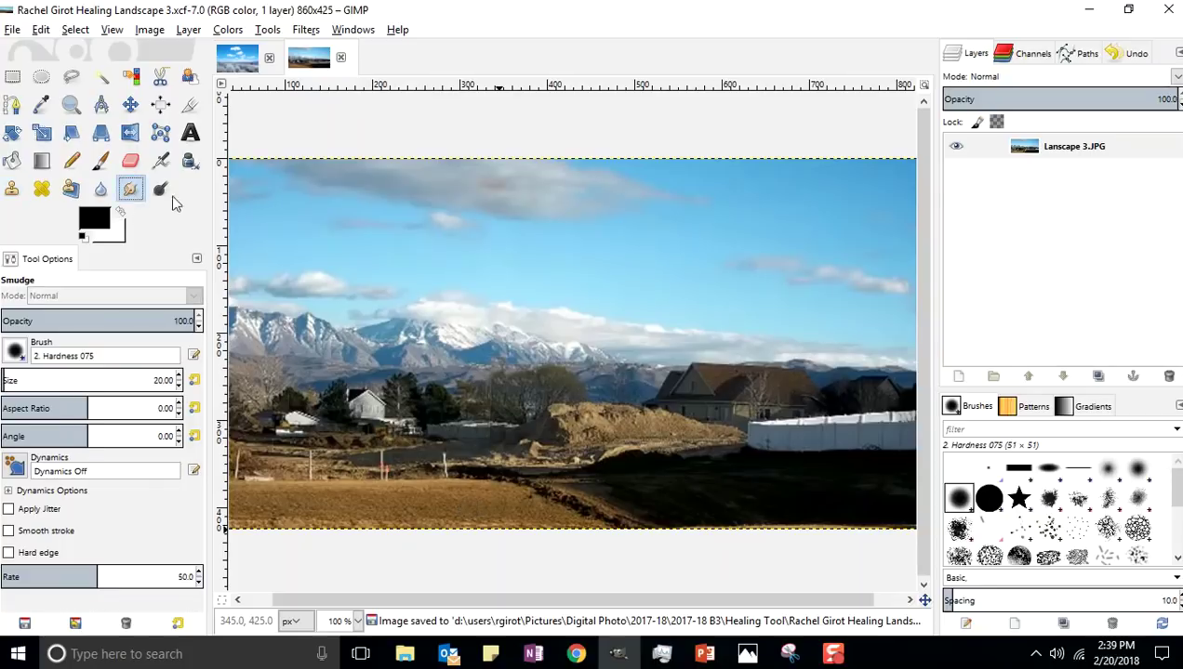
click(56, 323)
click(48, 319)
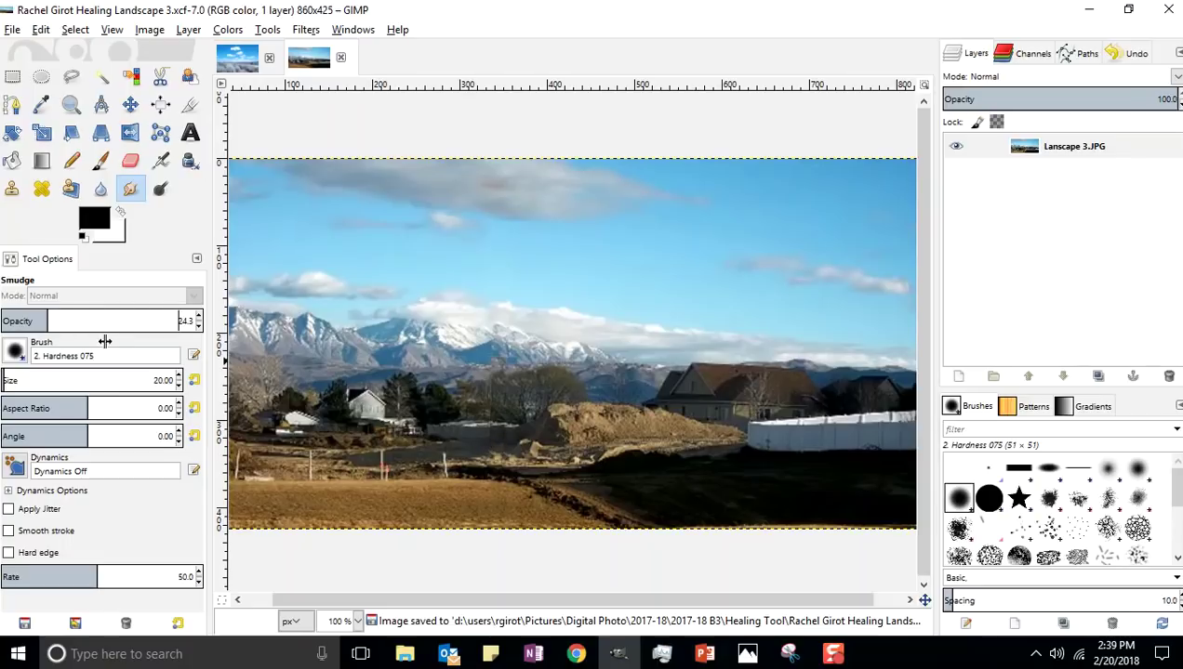
- Save again and smudge the ground where the lamp post stood
click(11, 29)
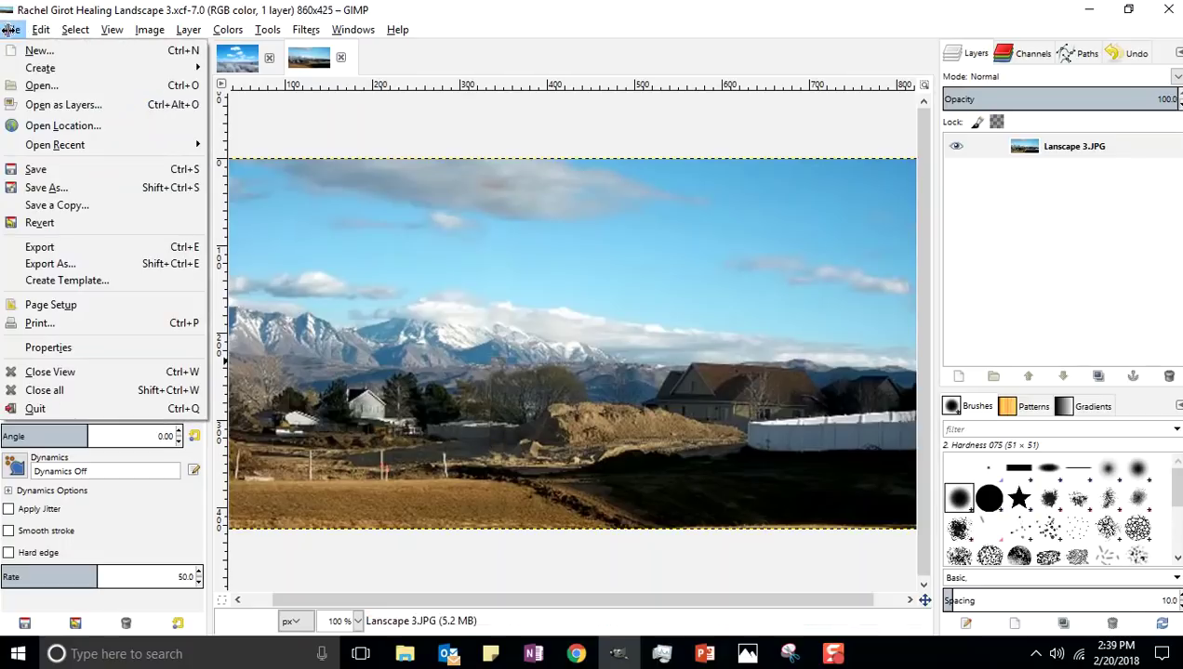
click(37, 168)
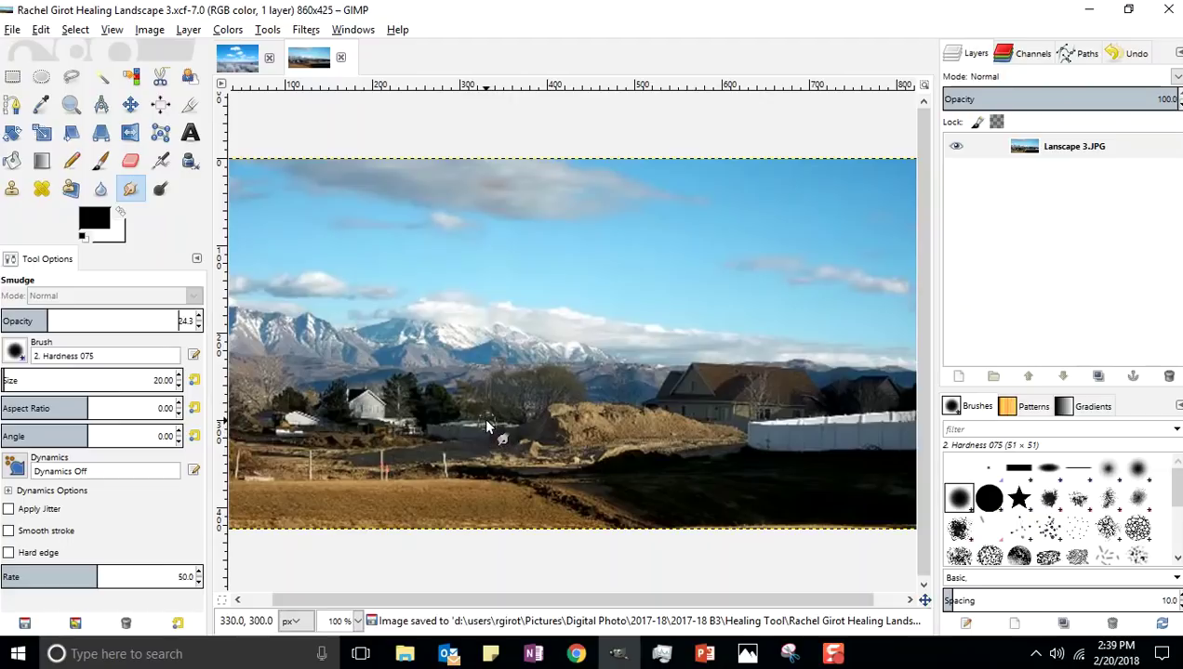
drag(493, 418, 476, 419)
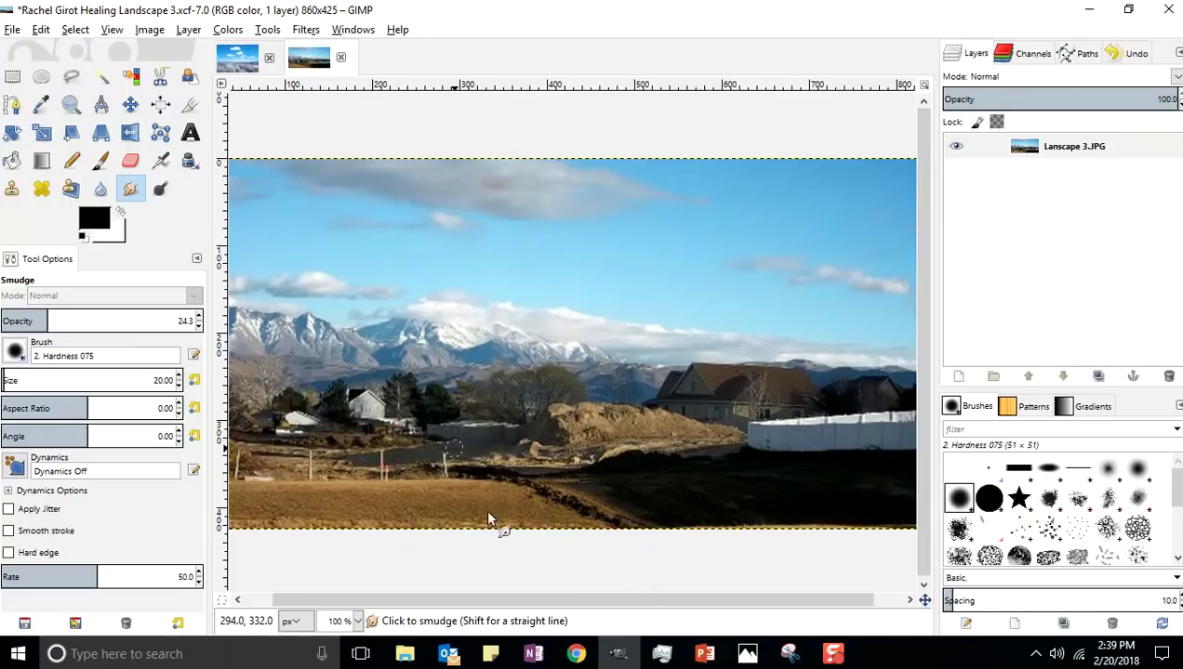
- Save, zoom in to 300% on the field and dirt mounds, and save again
click(11, 28)
click(28, 167)
click(71, 104)
click(551, 511)
click(549, 512)
click(550, 510)
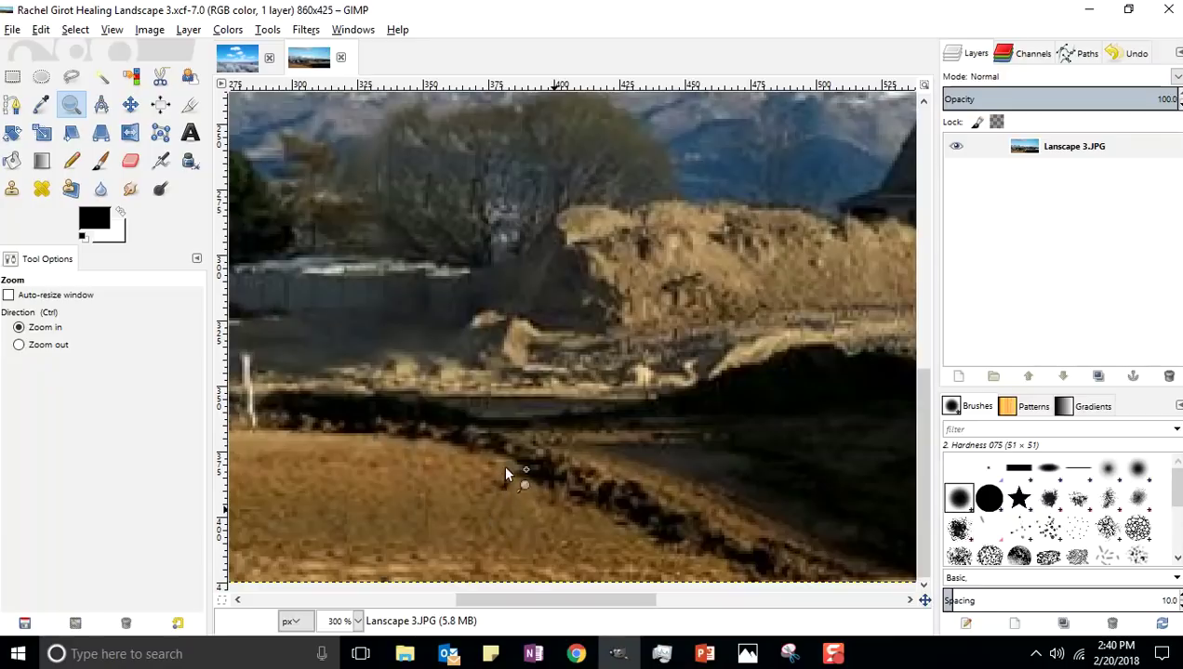
click(14, 29)
click(35, 170)
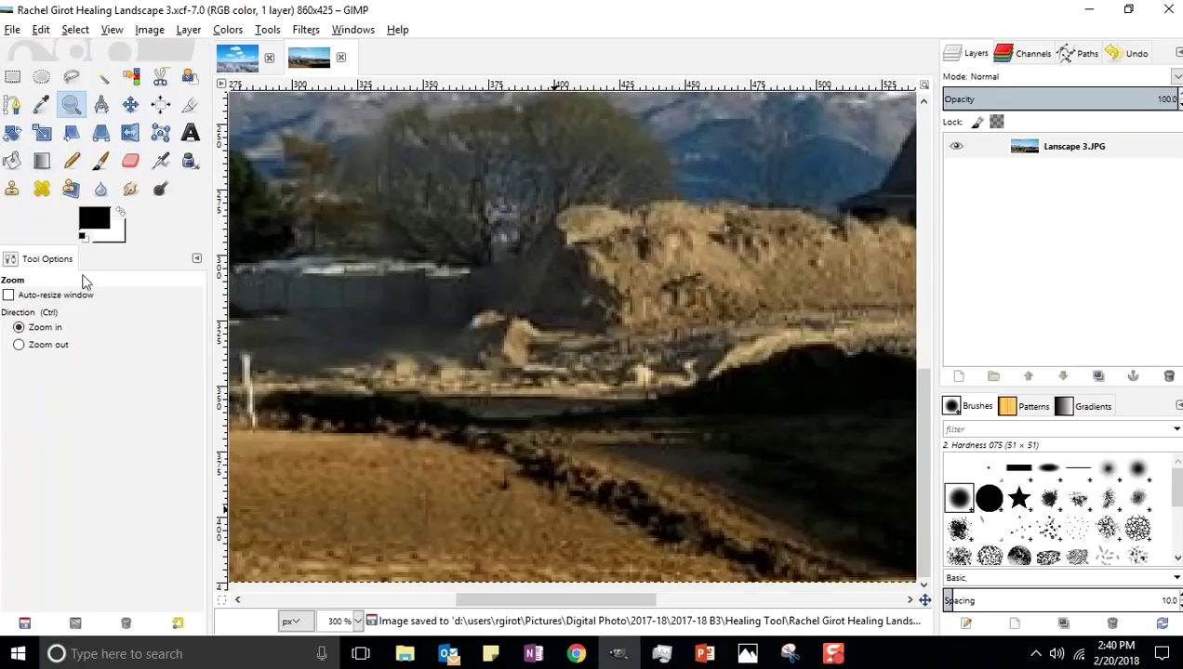
- Heal a field spot near the former post using a brown-field source, then save
click(42, 191)
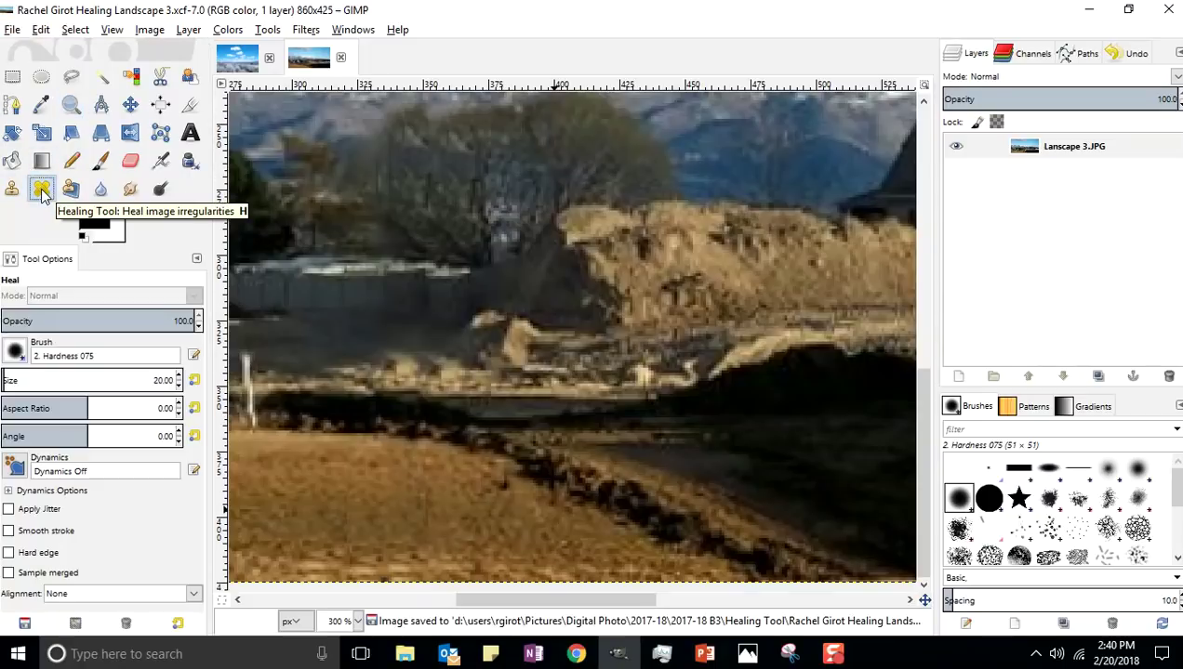
ctrl+click(439, 482)
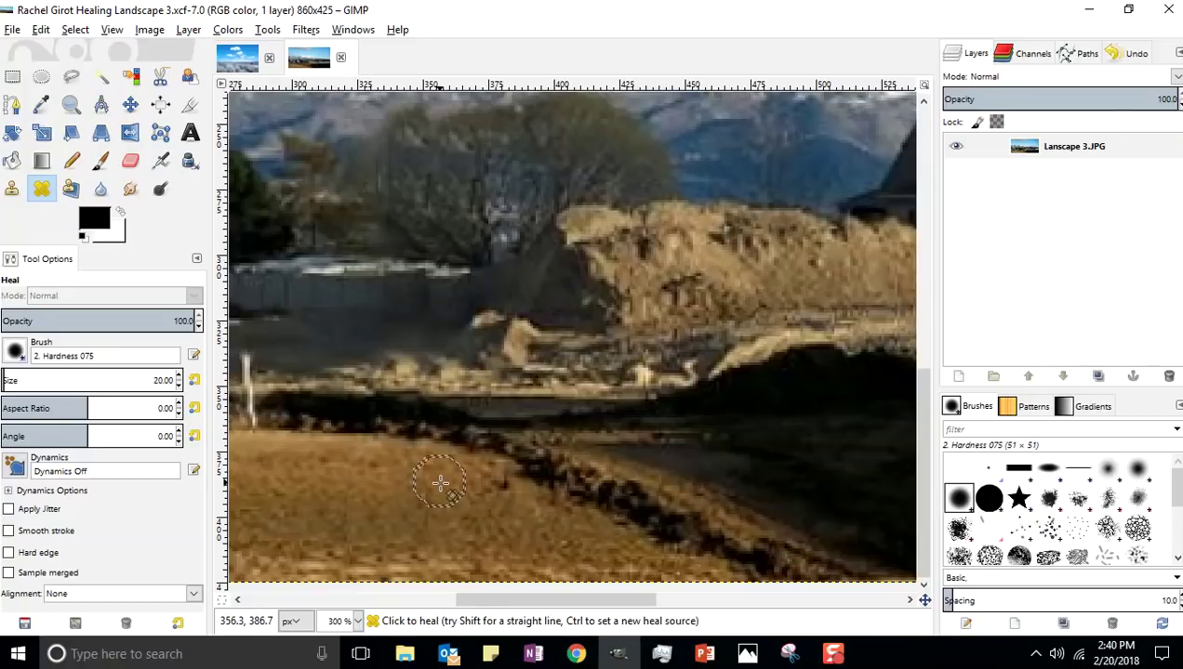
click(503, 488)
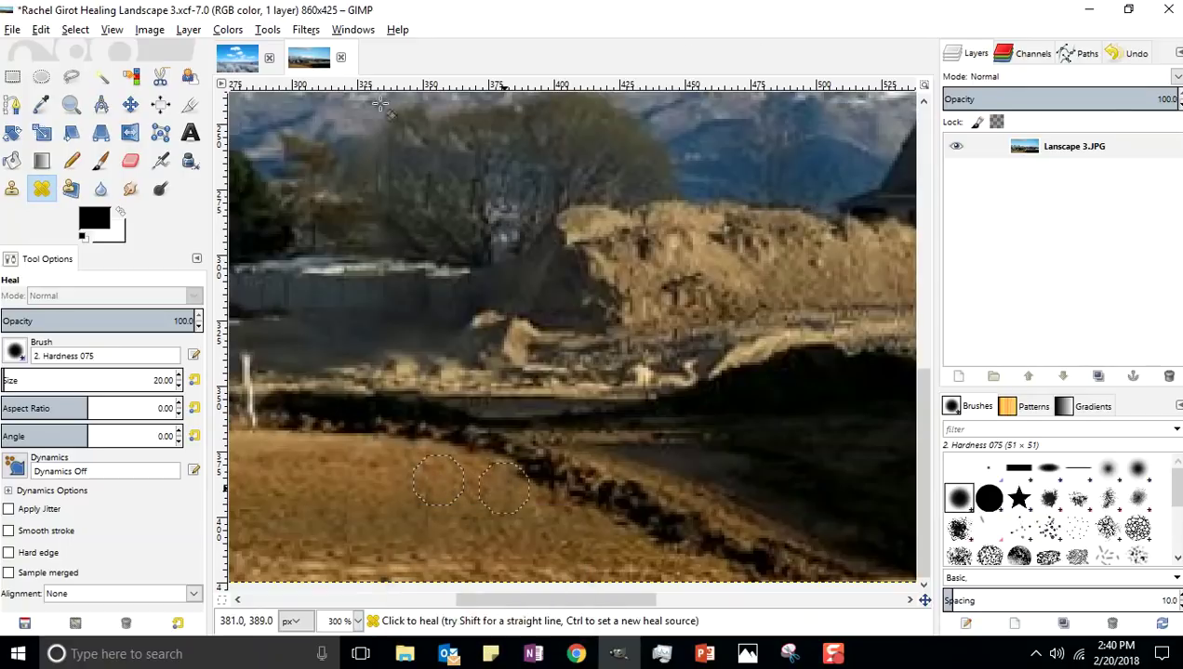
click(12, 30)
click(36, 167)
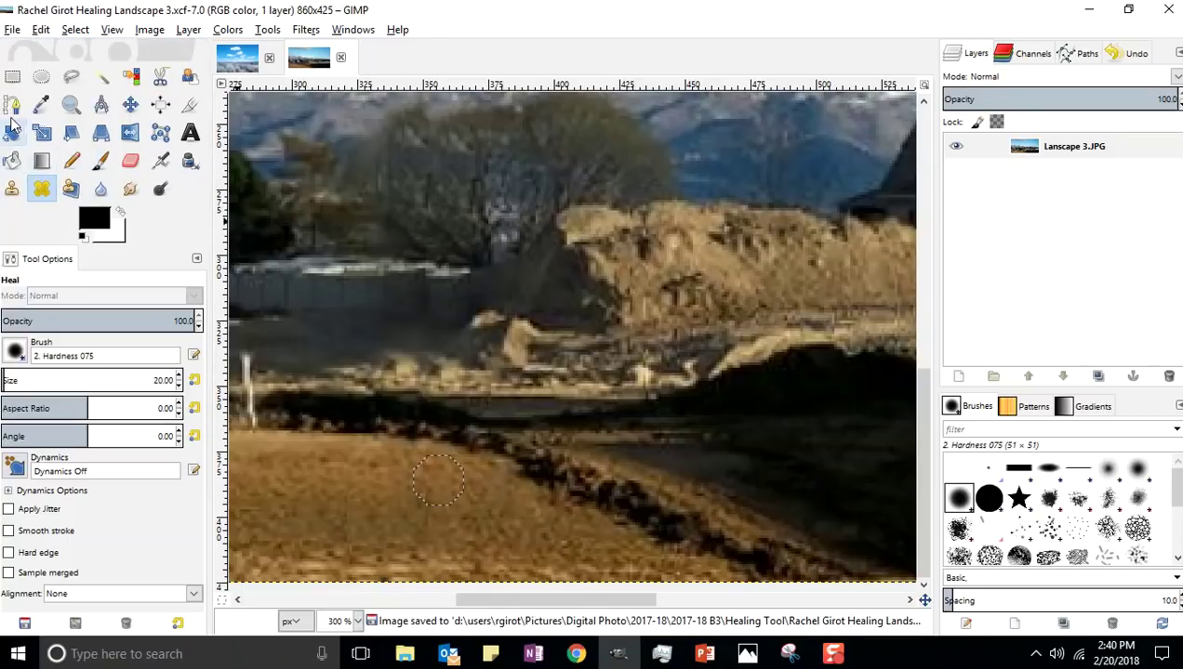
click(14, 79)
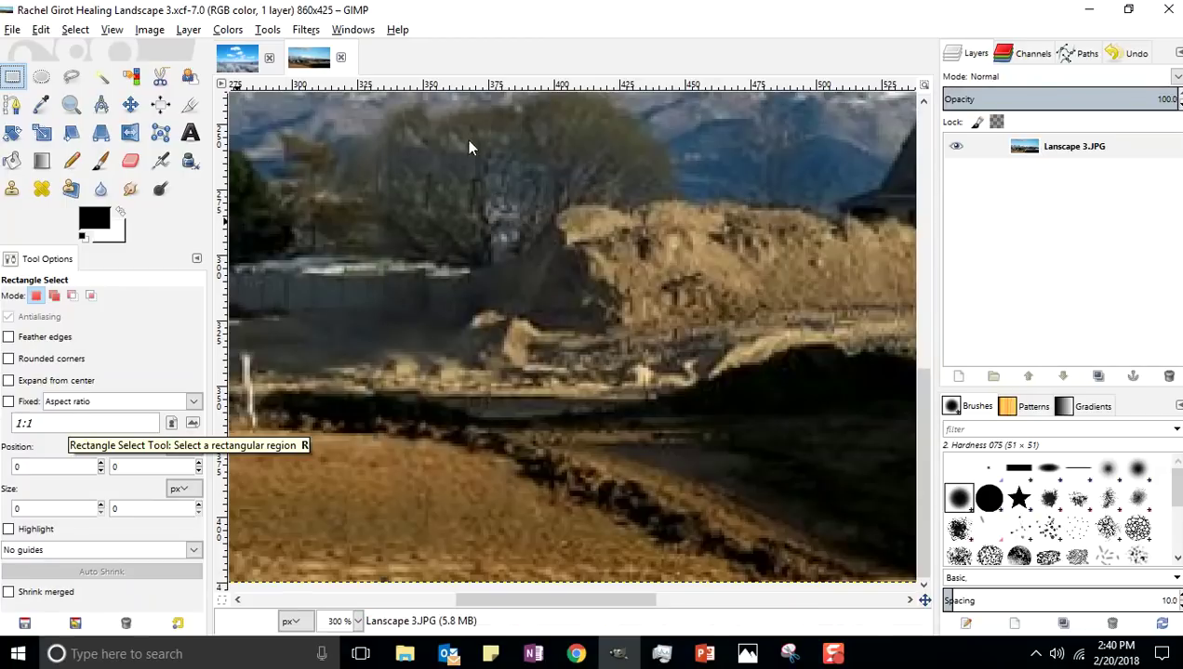
- Save the image and switch back to the Smudge tool
click(12, 29)
click(40, 169)
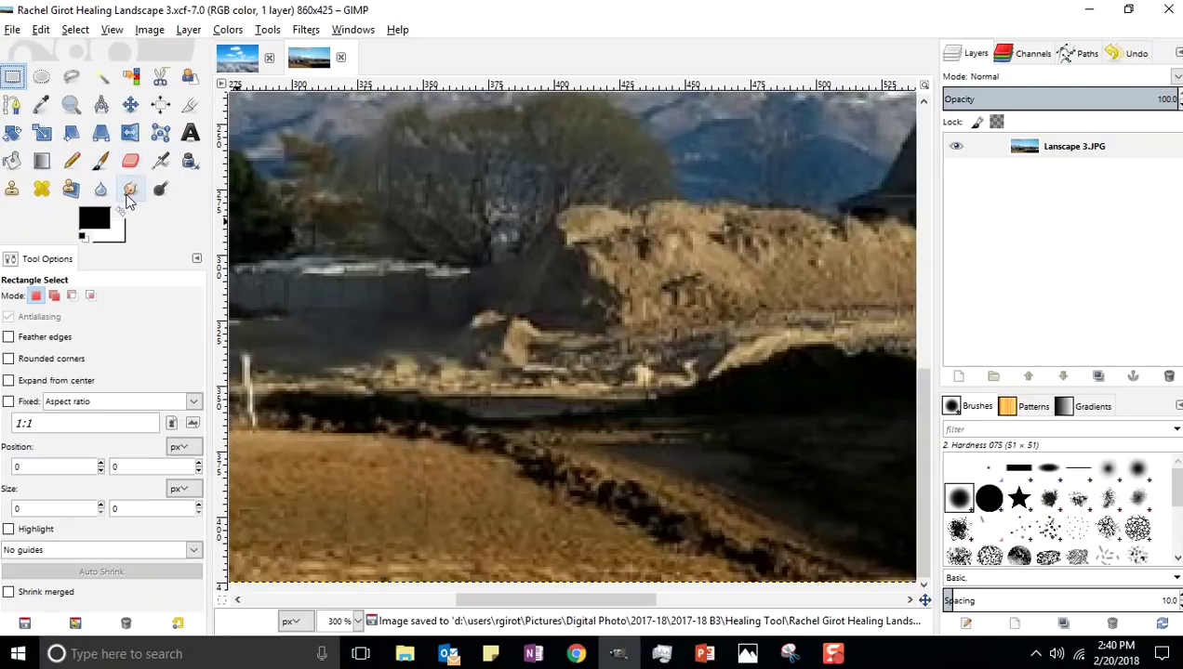
click(130, 188)
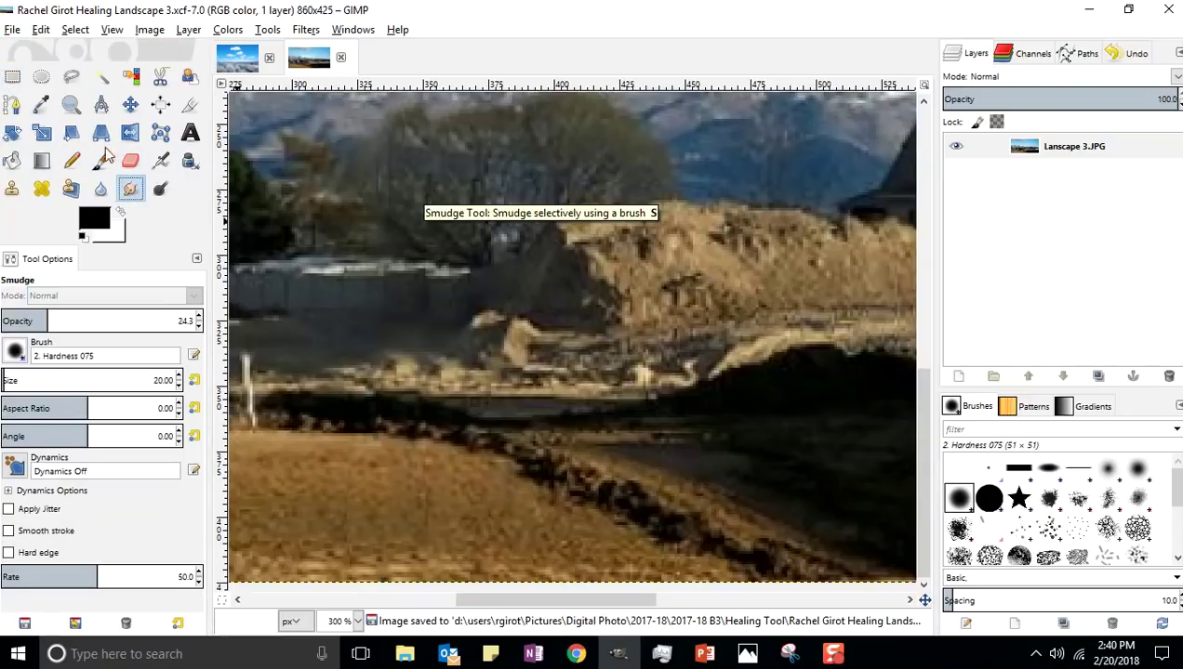
click(13, 30)
click(35, 169)
- Smudge the scene, the tree, and the bluff's dark top-right detail
mouse_move(402, 184)
mouse_down()
mouse_move(440, 205)
mouse_move(416, 196)
mouse_move(417, 174)
mouse_move(483, 194)
mouse_move(475, 201)
mouse_move(489, 160)
mouse_move(485, 203)
mouse_up()
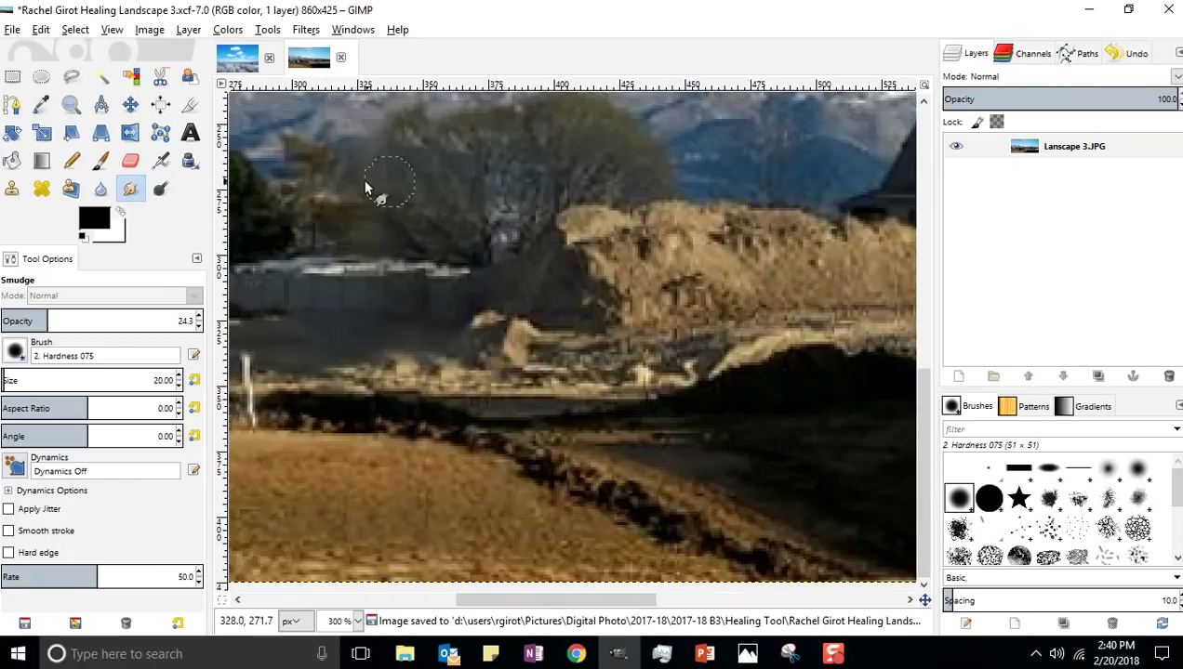
drag(367, 185, 391, 180)
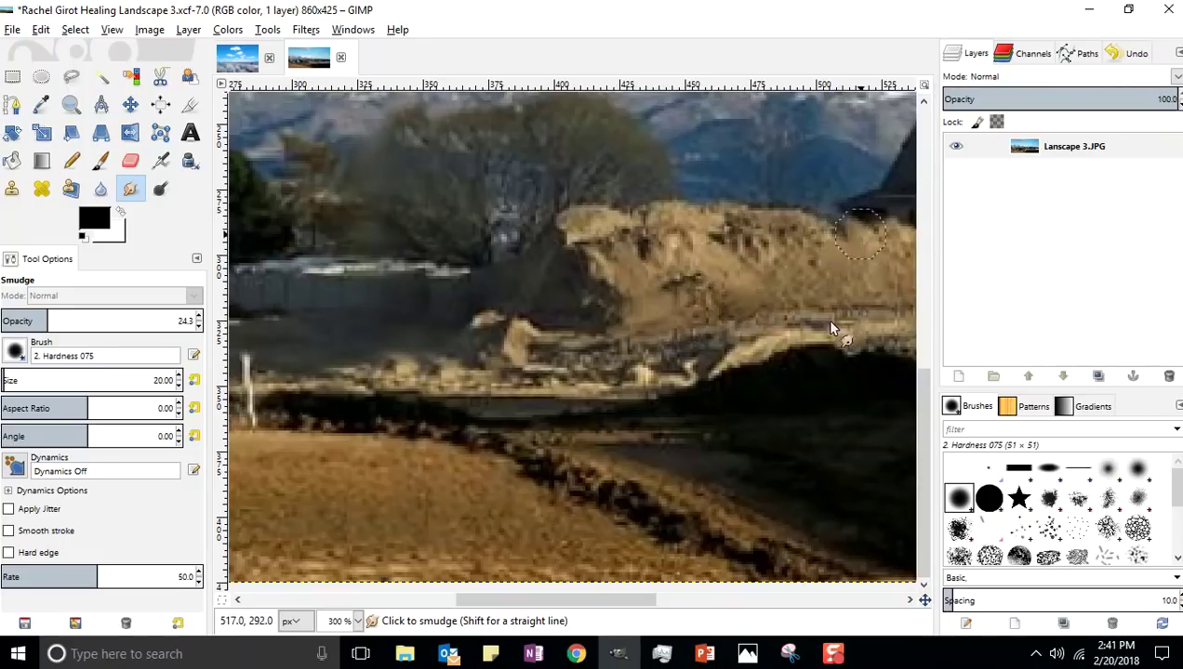
mouse_move(860, 237)
mouse_down()
mouse_move(893, 317)
mouse_move(871, 285)
mouse_move(788, 278)
mouse_up()
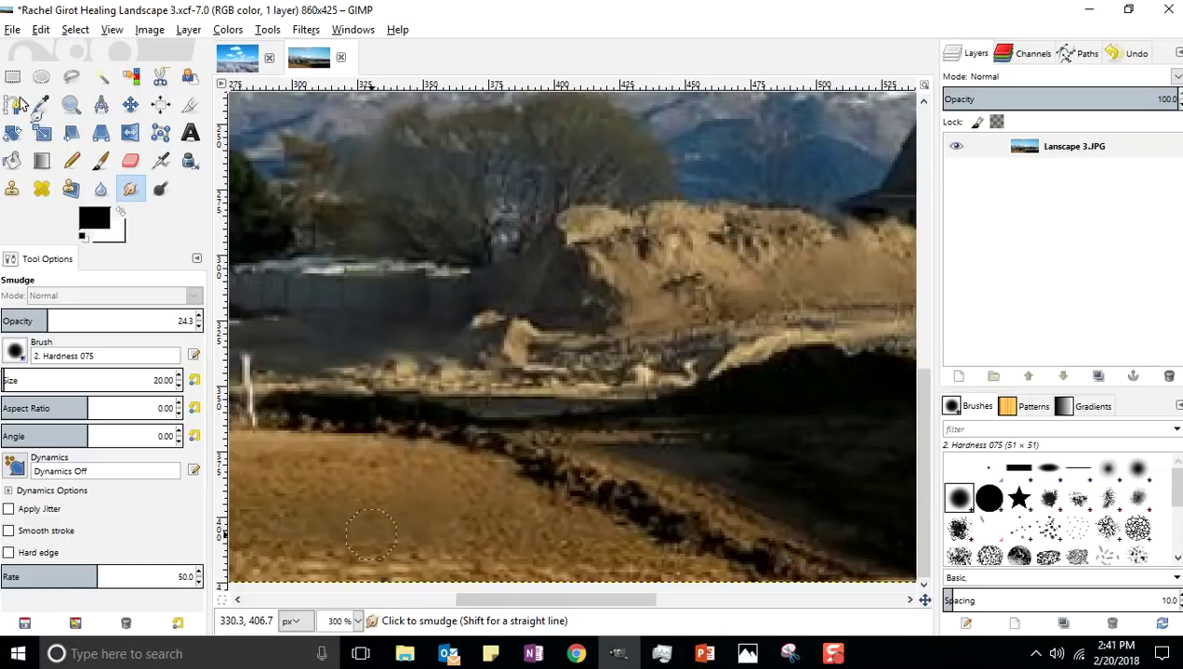
click(110, 29)
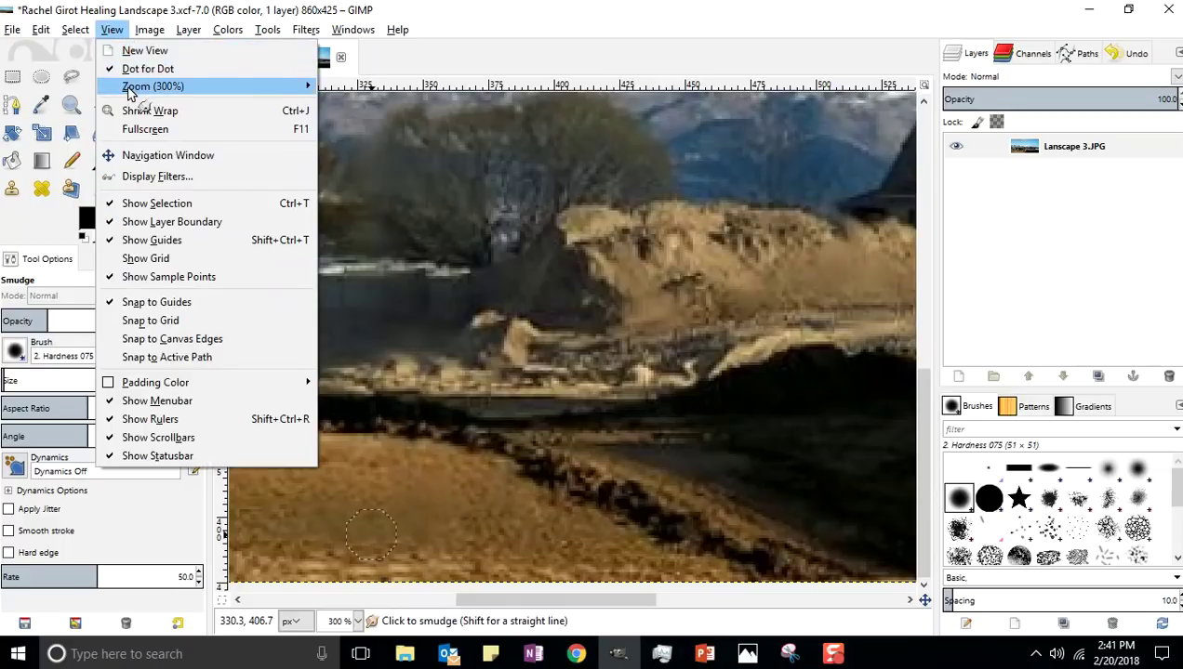
- Fit the whole image in the window and save the XCF file
mouse_move(139, 87)
click(382, 140)
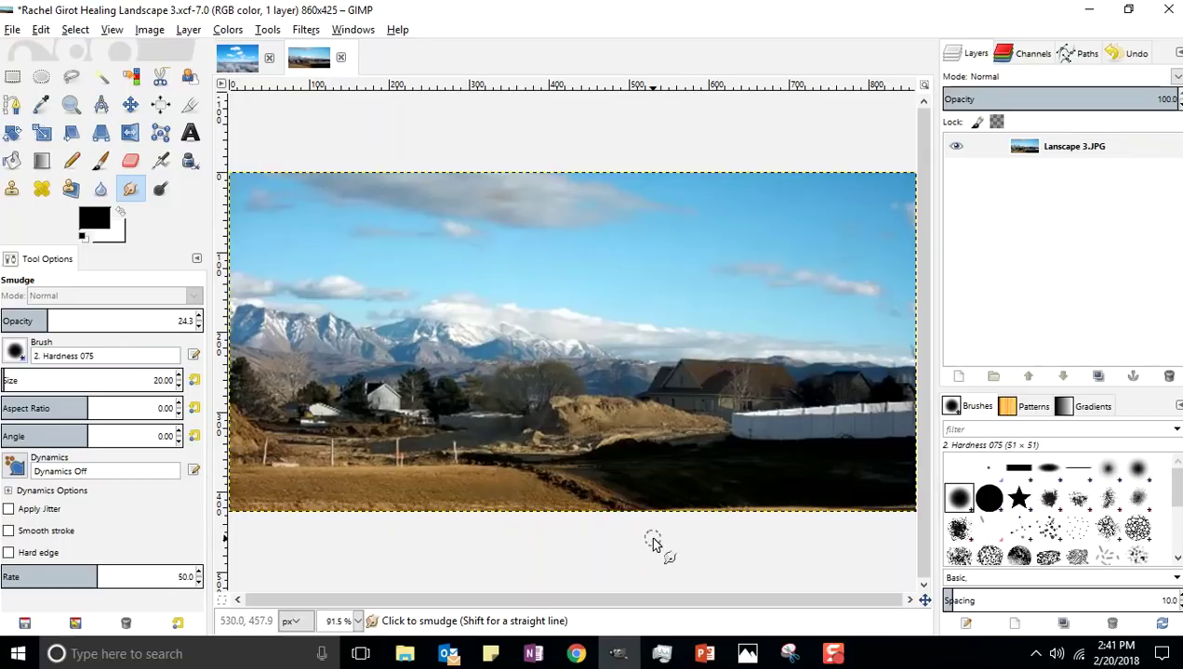
click(9, 30)
click(37, 166)
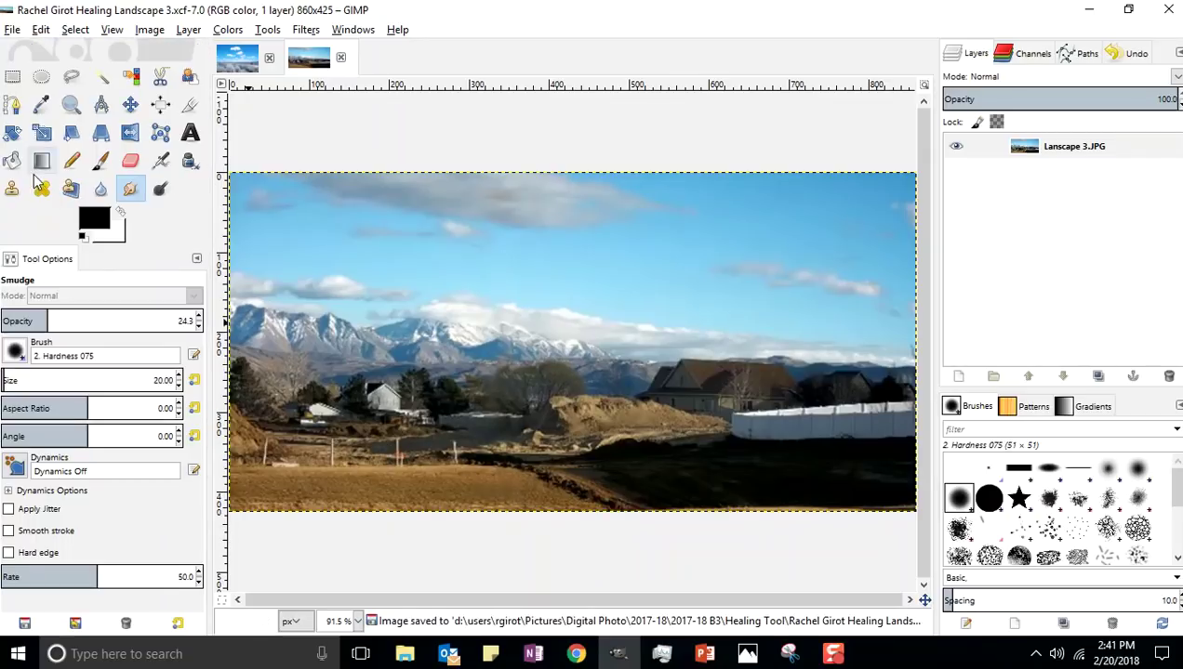
click(12, 30)
- Export as JPEG image named Healing Landscape 3.jpg, reaching the quality-90 JPEG options
click(41, 264)
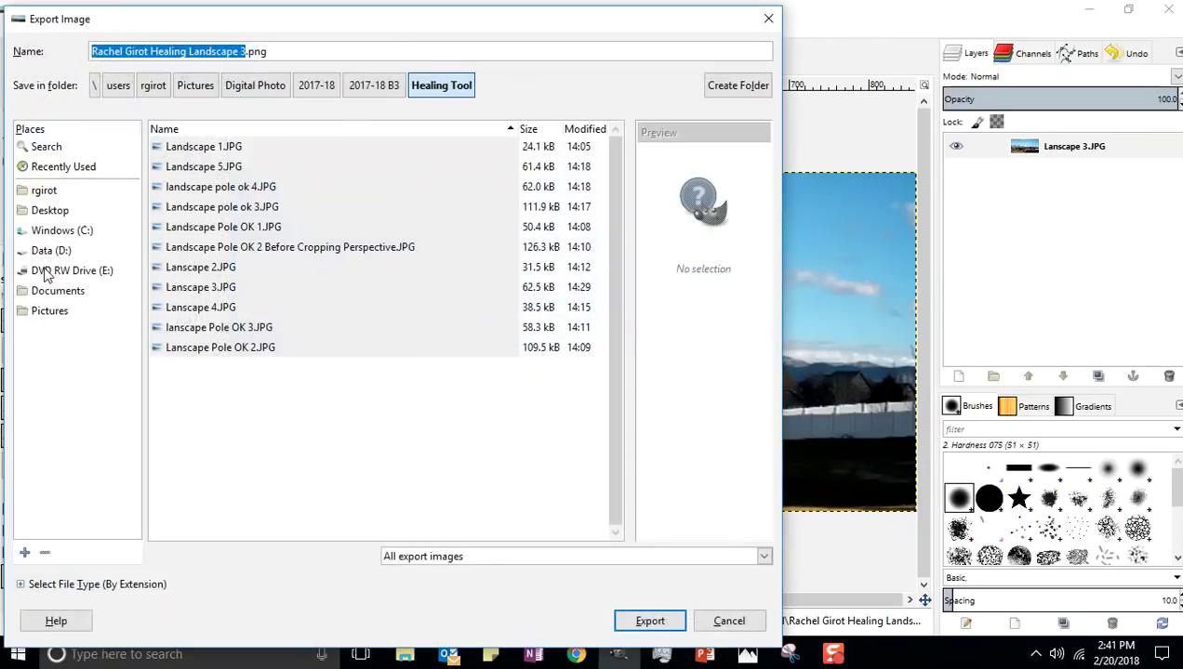
click(288, 52)
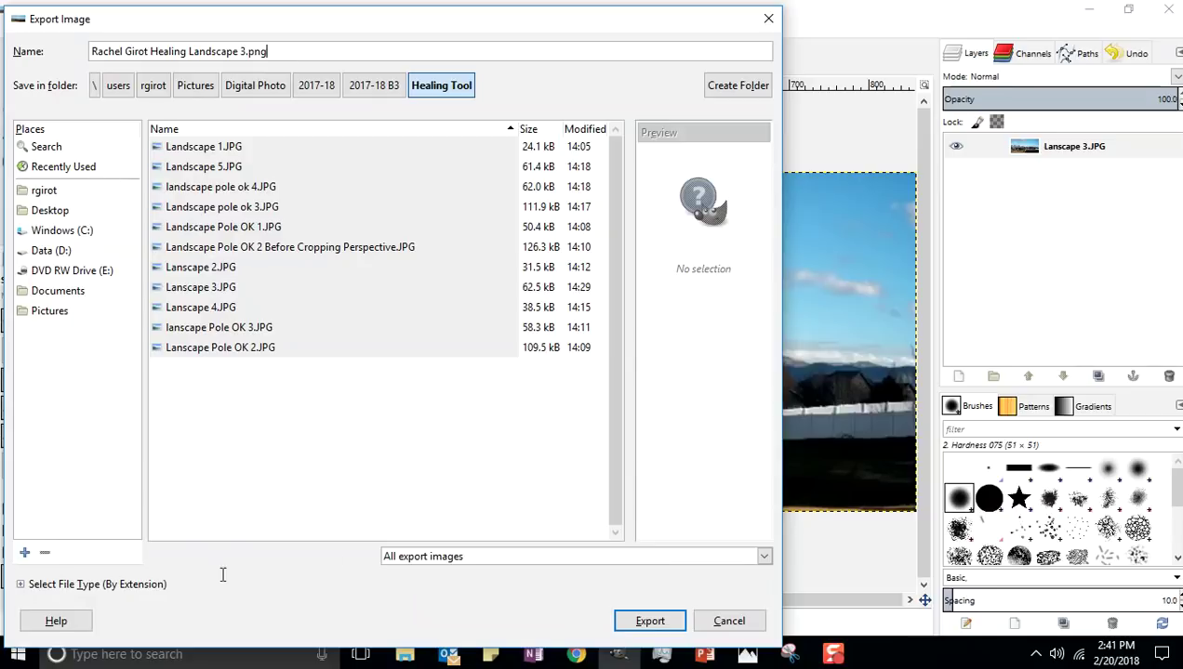
click(20, 584)
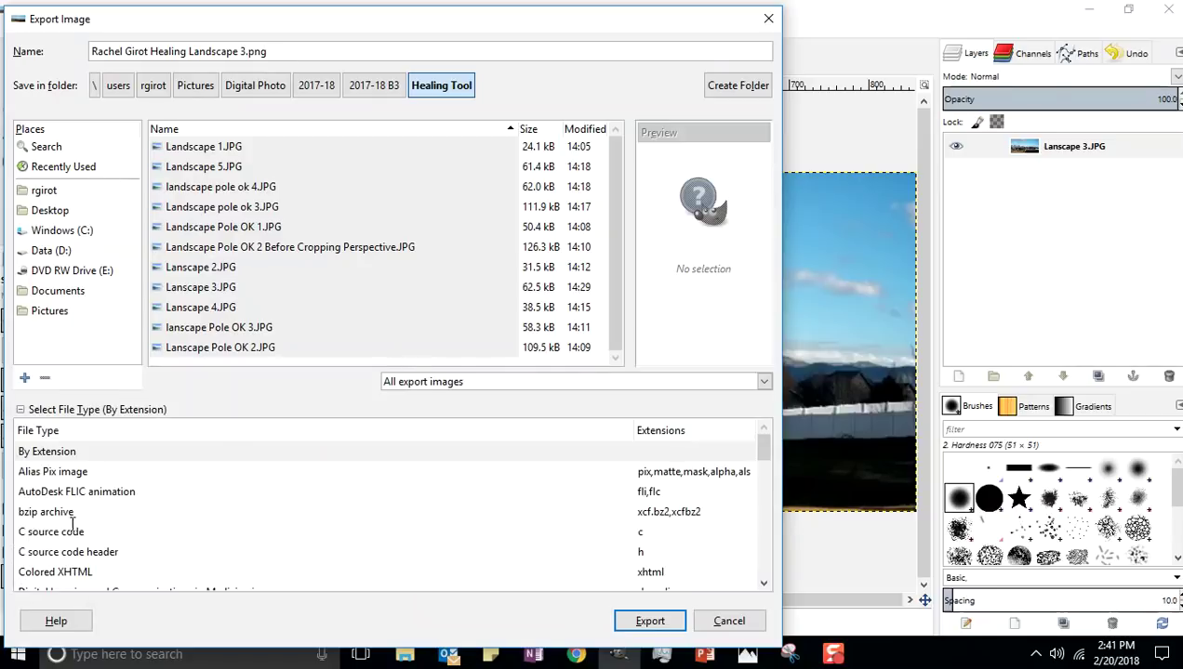
drag(759, 437, 775, 485)
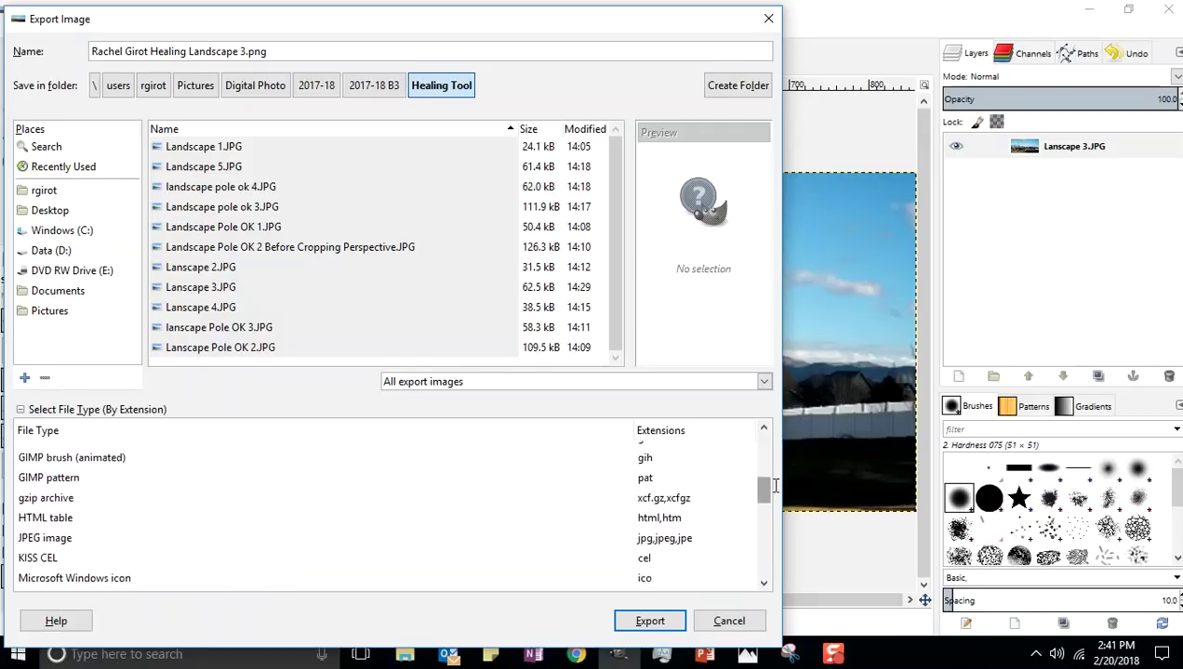
click(41, 527)
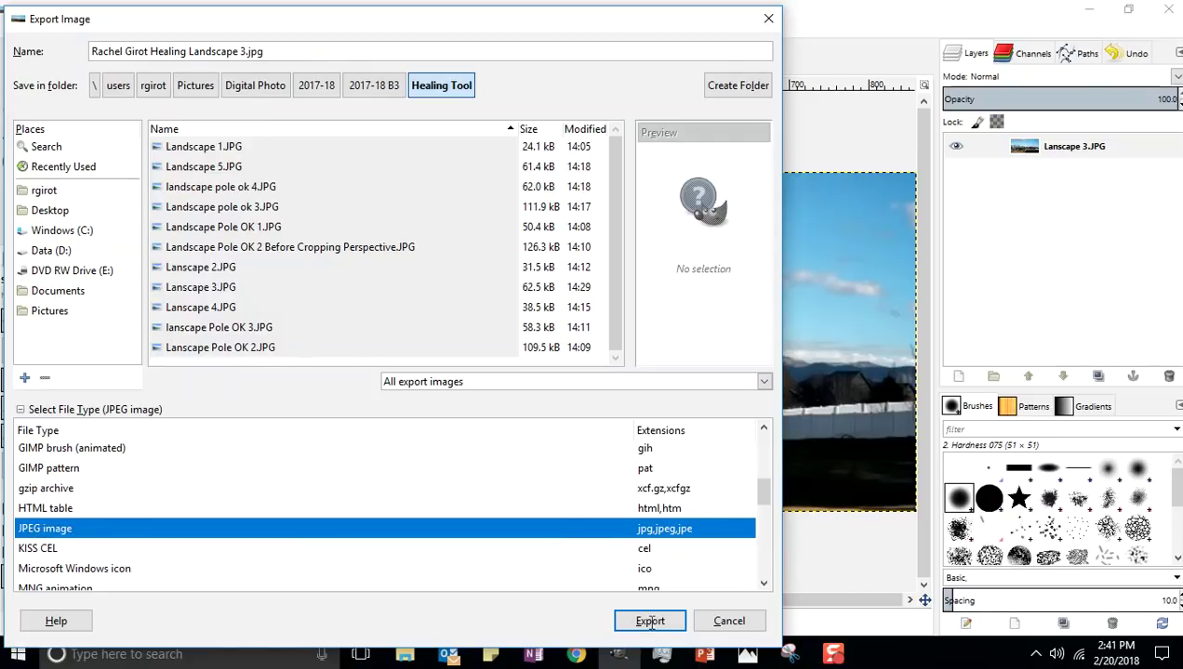
drag(660, 33, 270, 22)
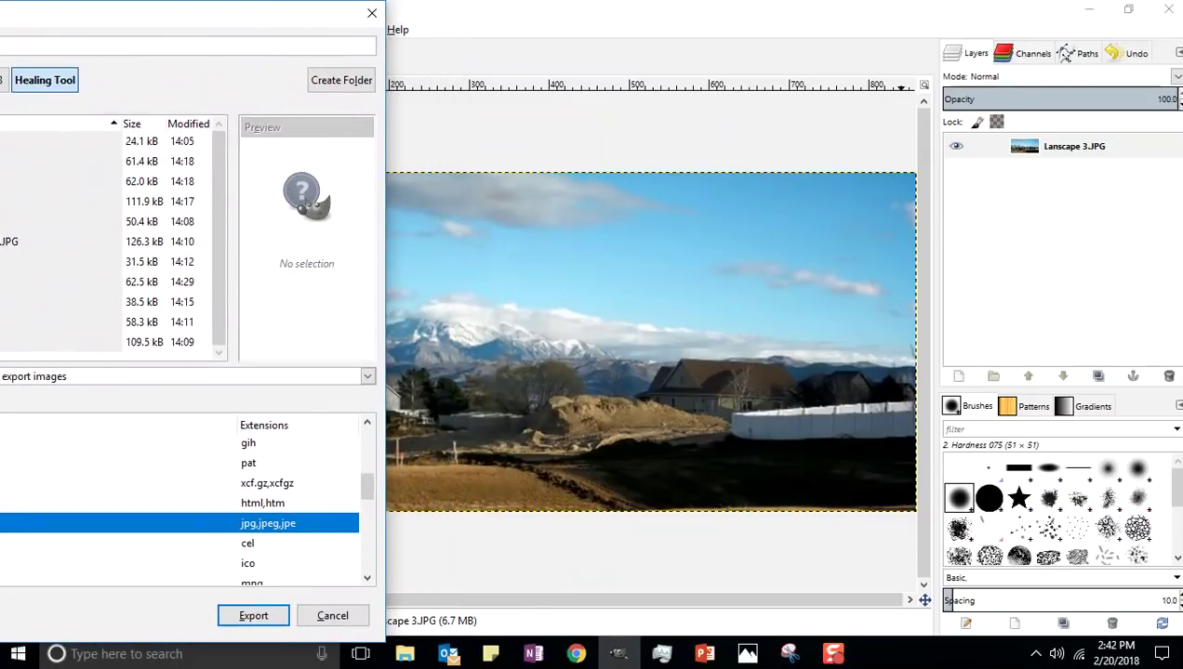
click(252, 615)
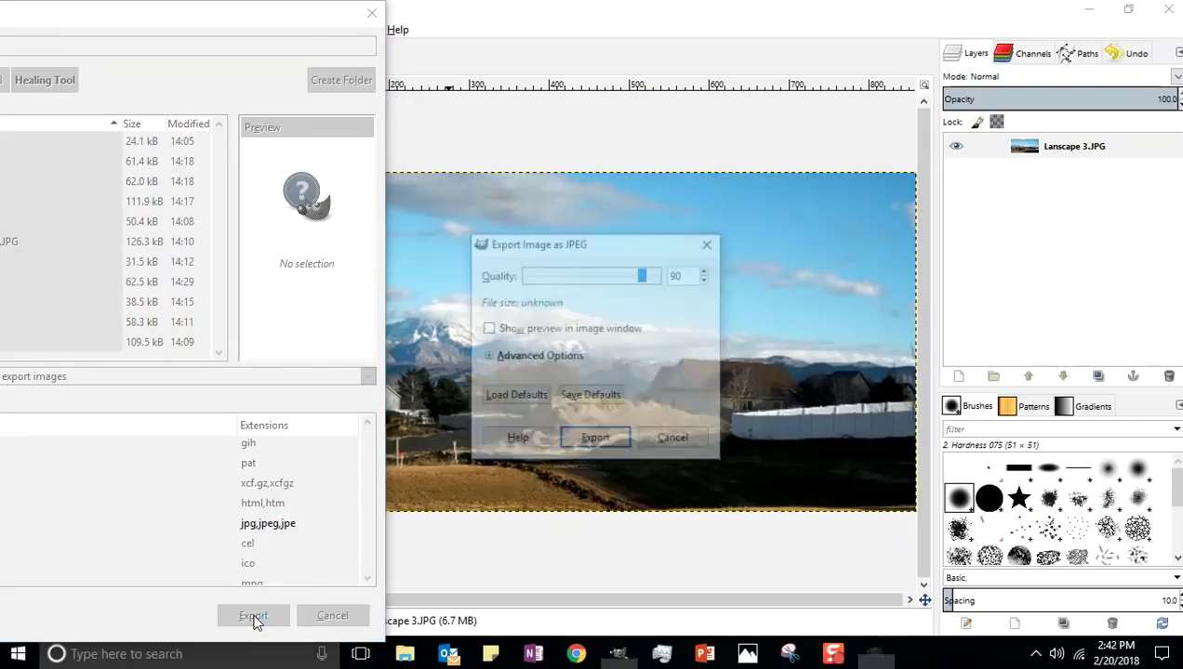
- Export the landscape as JPEG at quality 100 with the compression preview shown
drag(625, 243, 288, 177)
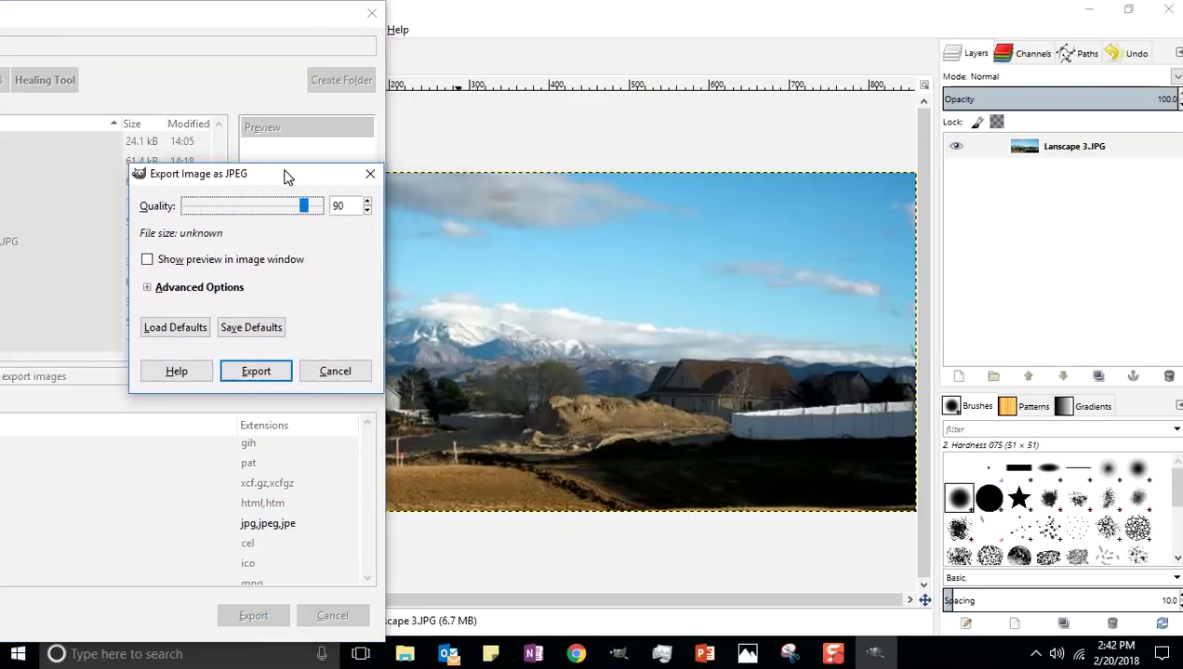
click(147, 260)
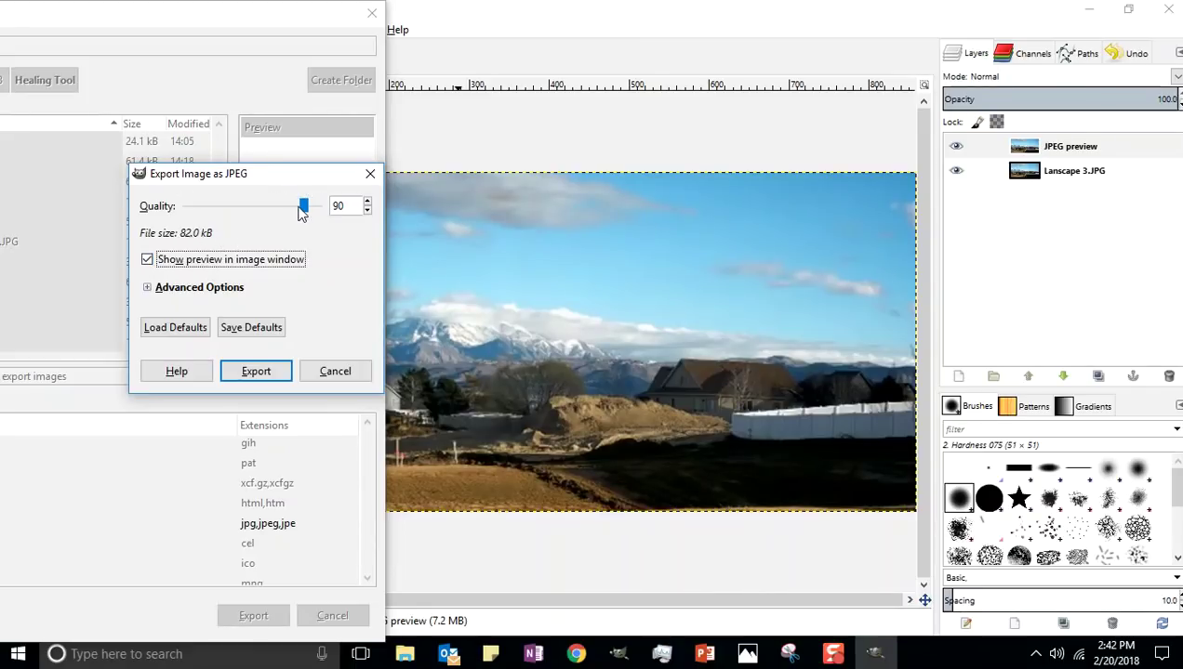
drag(303, 206, 320, 206)
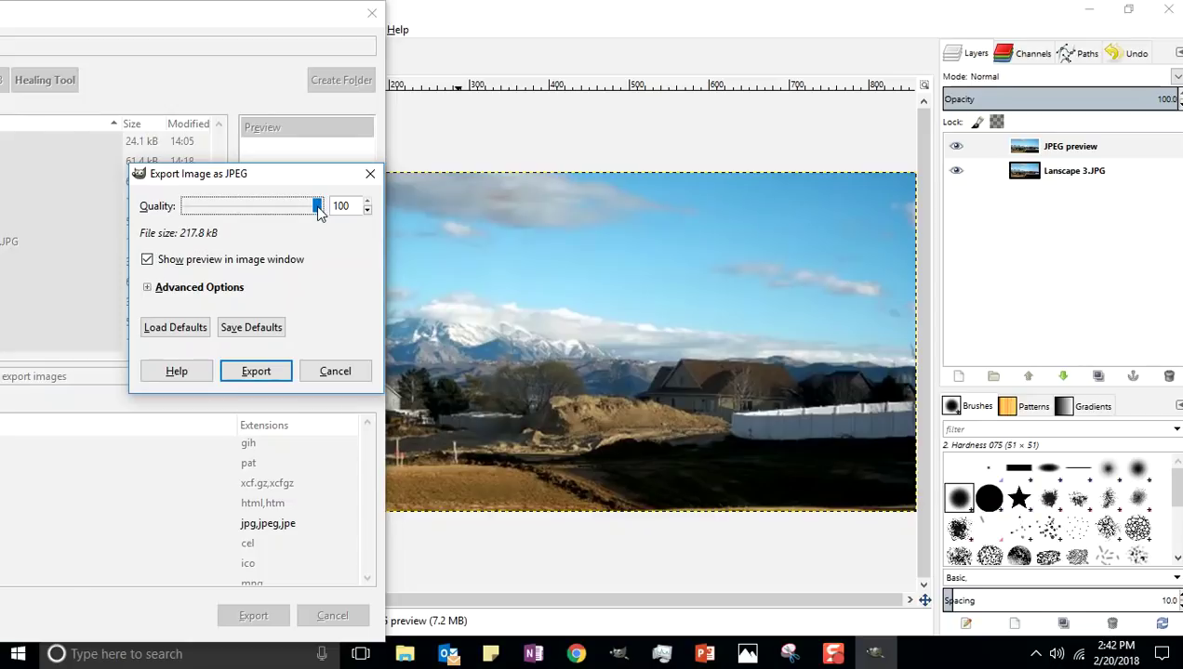
click(367, 211)
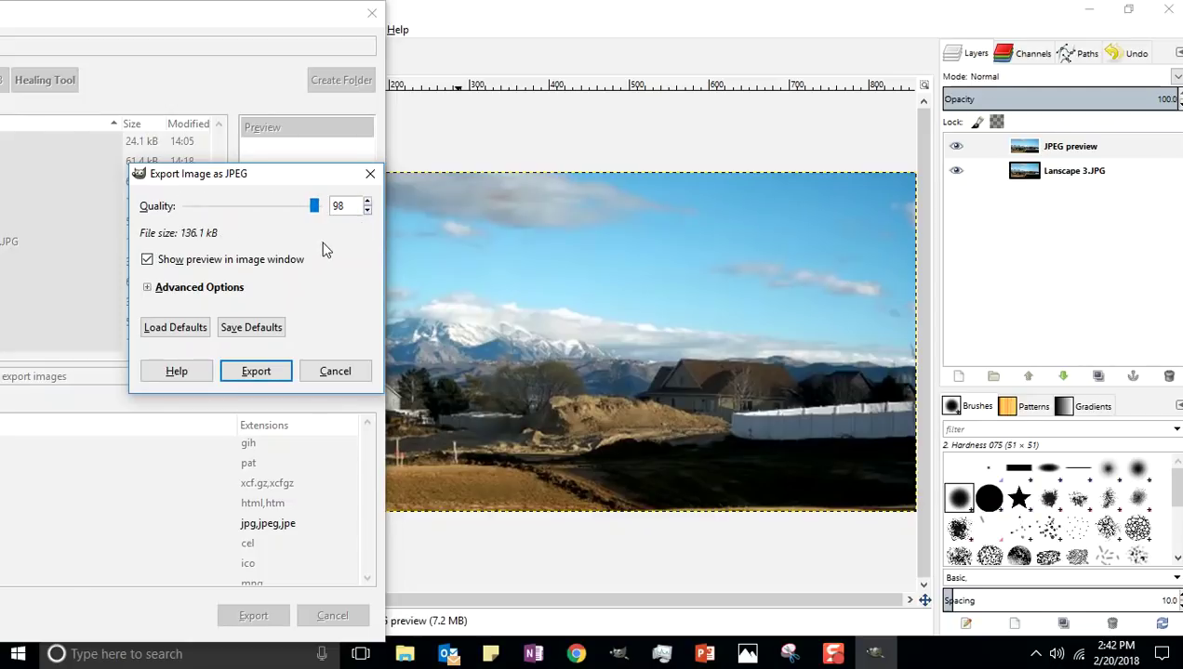
click(367, 211)
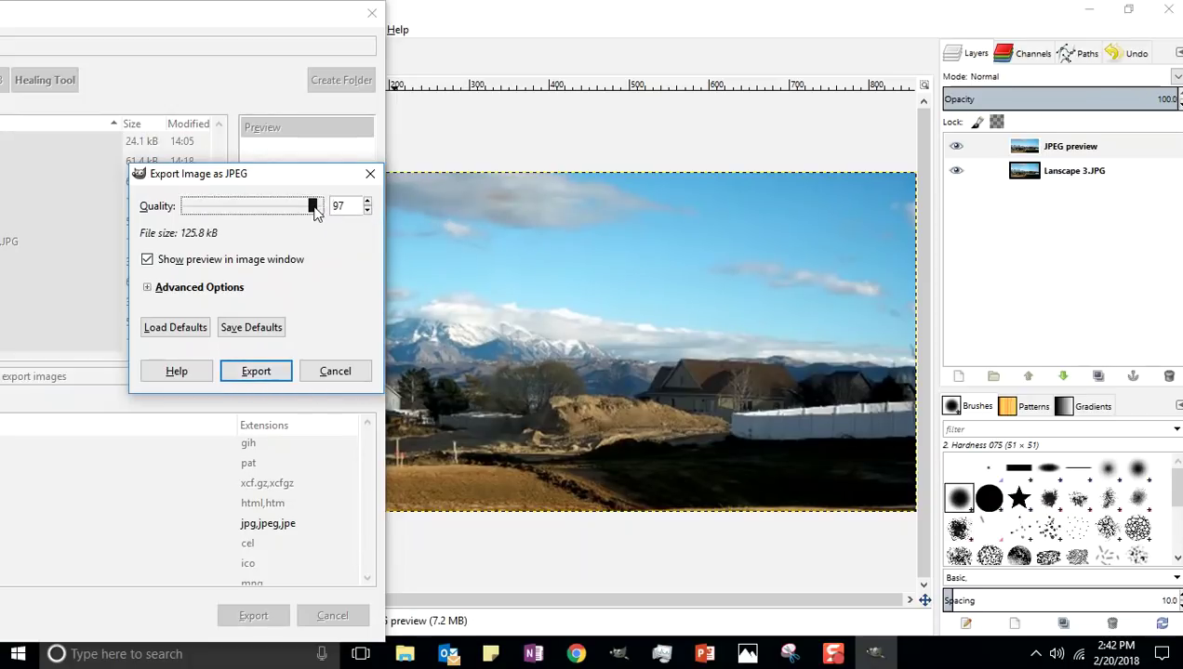
drag(315, 206, 375, 245)
click(256, 371)
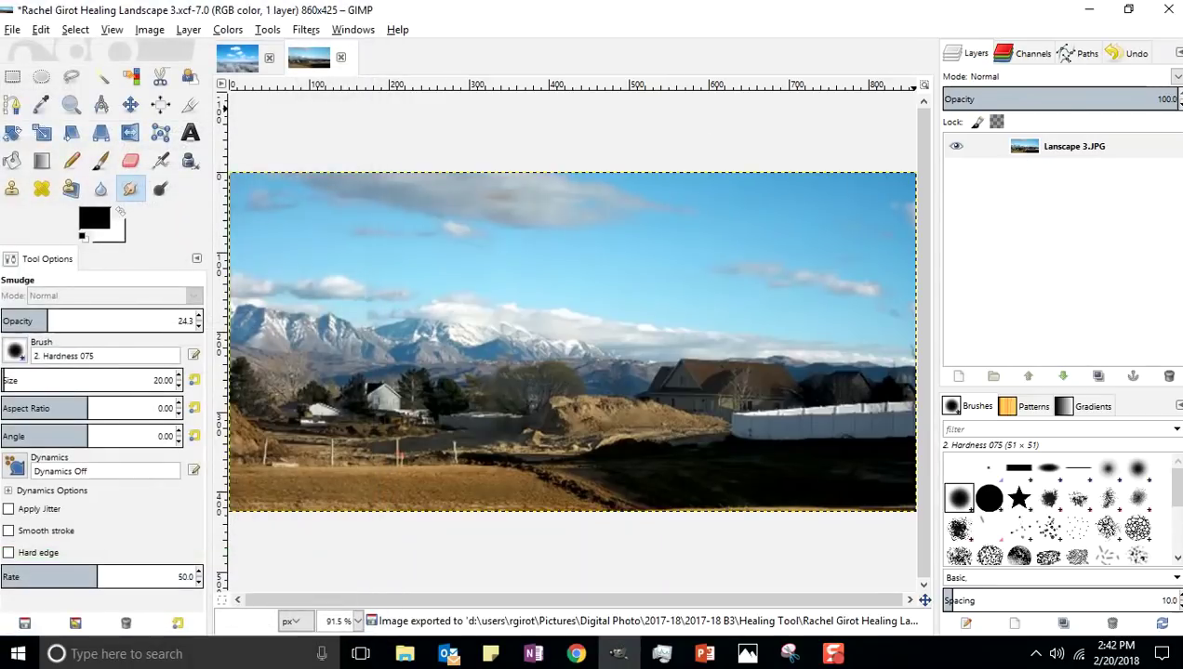
key(alt+Tab)
- Go back to Week 6, open the Feb 20 Healing Tool In-Class Assignment, then launch File Explorer
scroll(439, 320, up, 3)
click(453, 207)
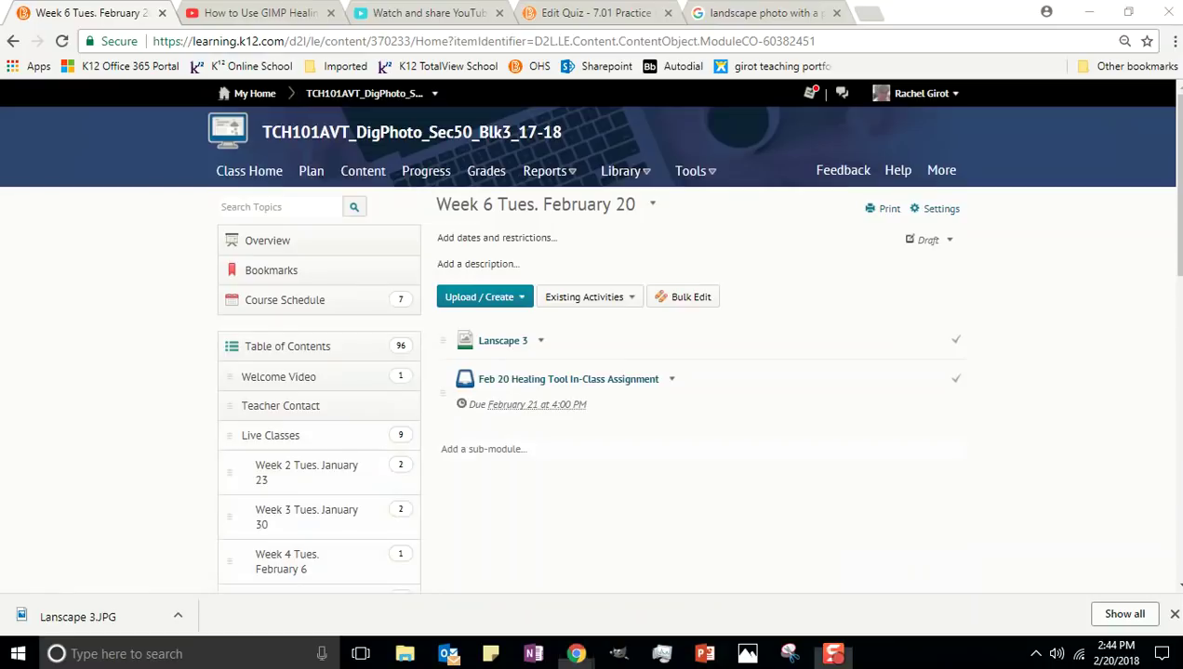
scroll(320, 446, down, 2)
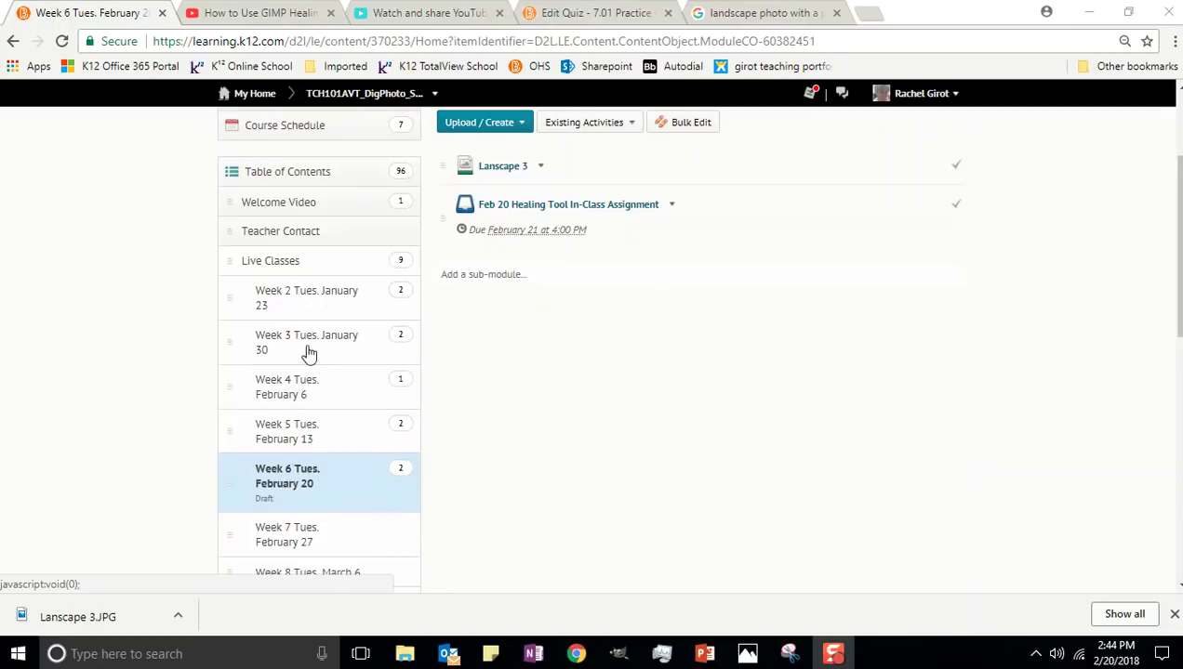
scroll(971, 351, up, 2)
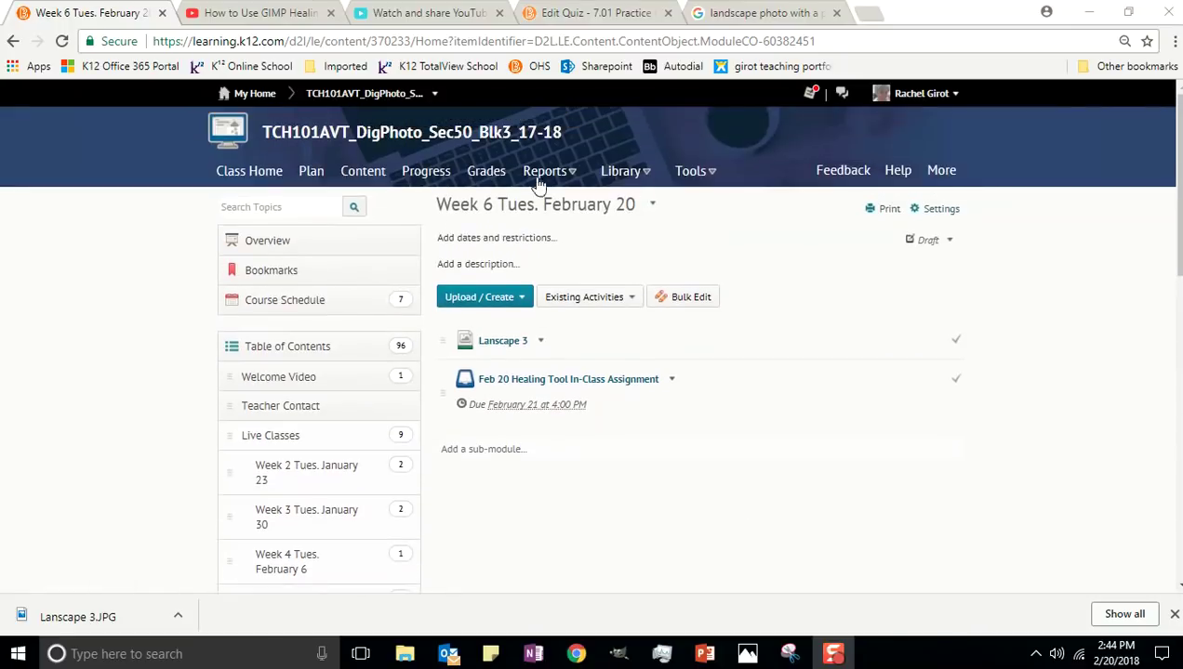
click(534, 381)
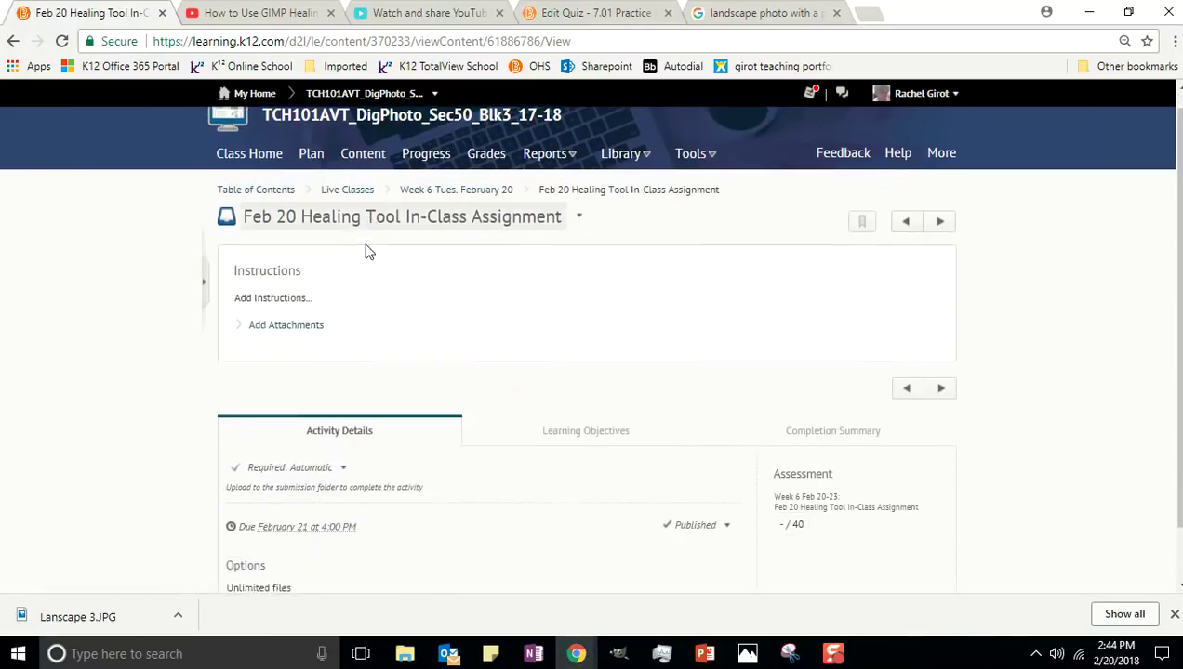
scroll(365, 249, down, 1)
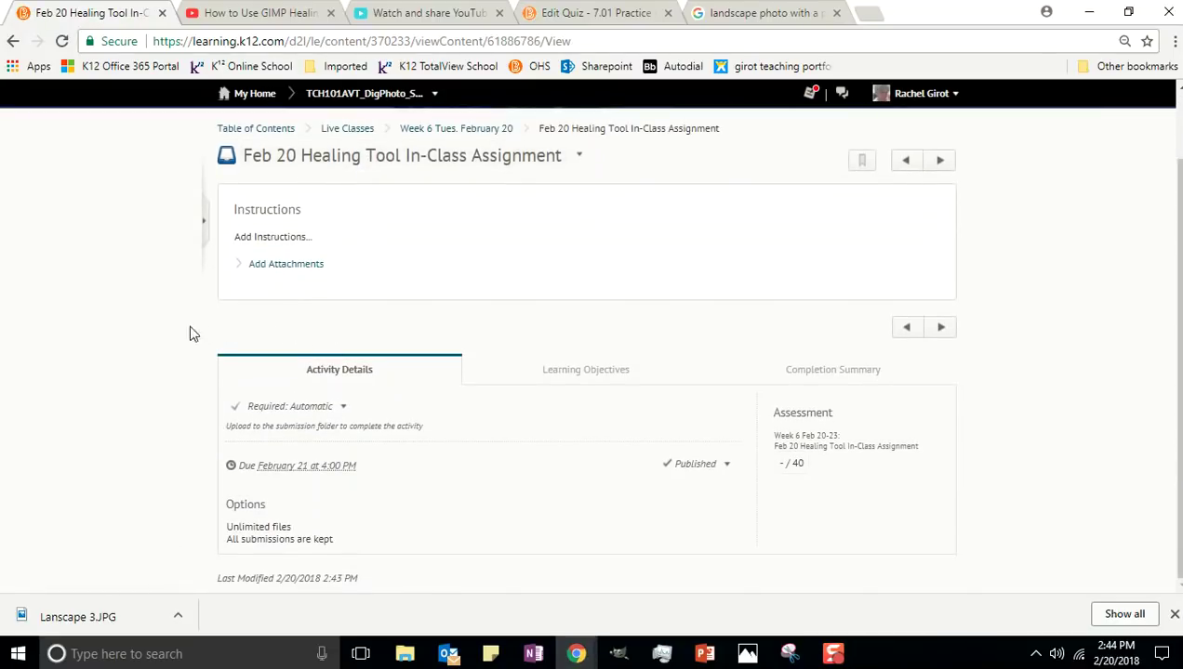
click(405, 654)
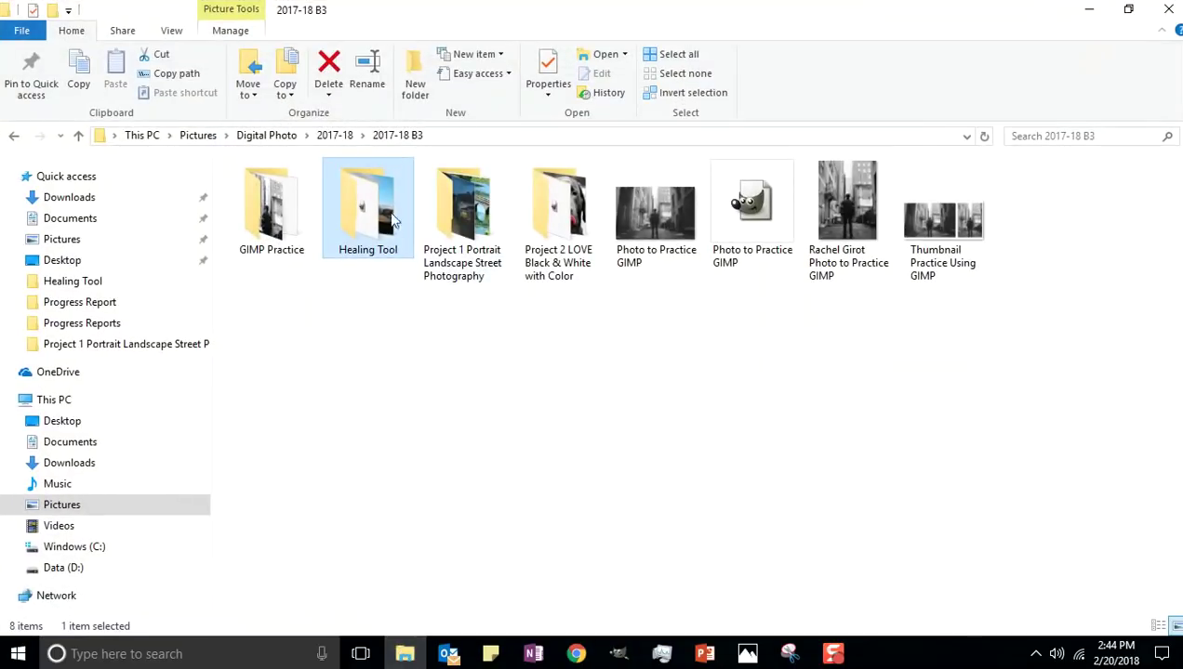
- Open the Healing Tool folder and check the Healing Landscape 3 JPG and XCF file details
double_click(376, 231)
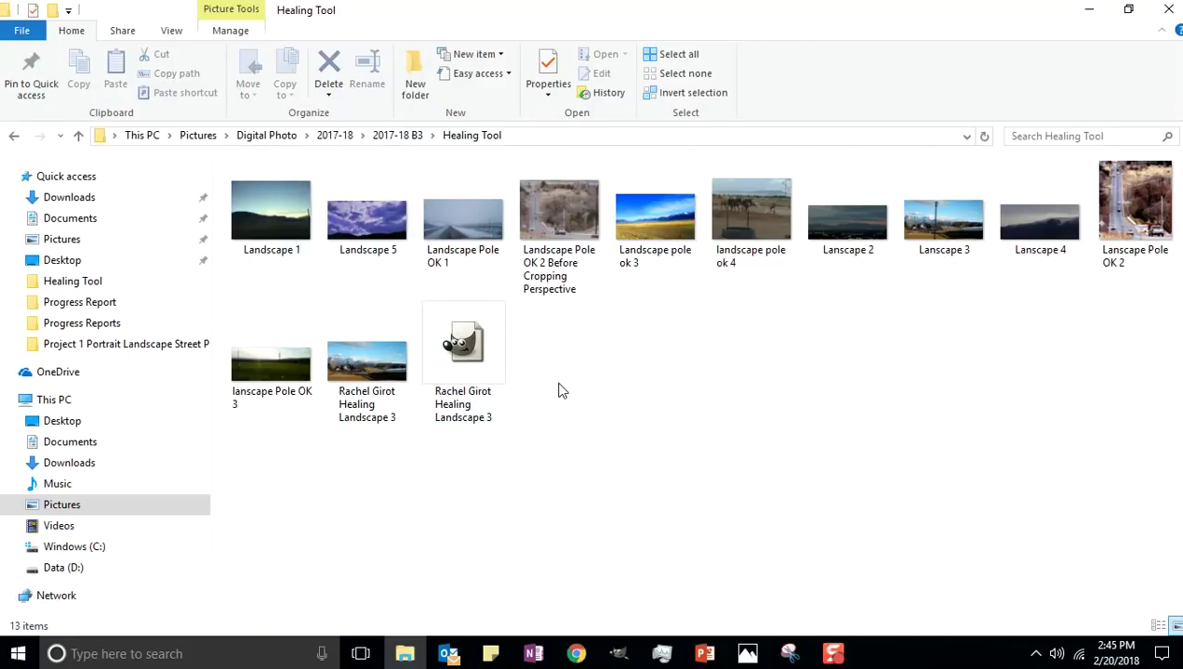
mouse_move(469, 379)
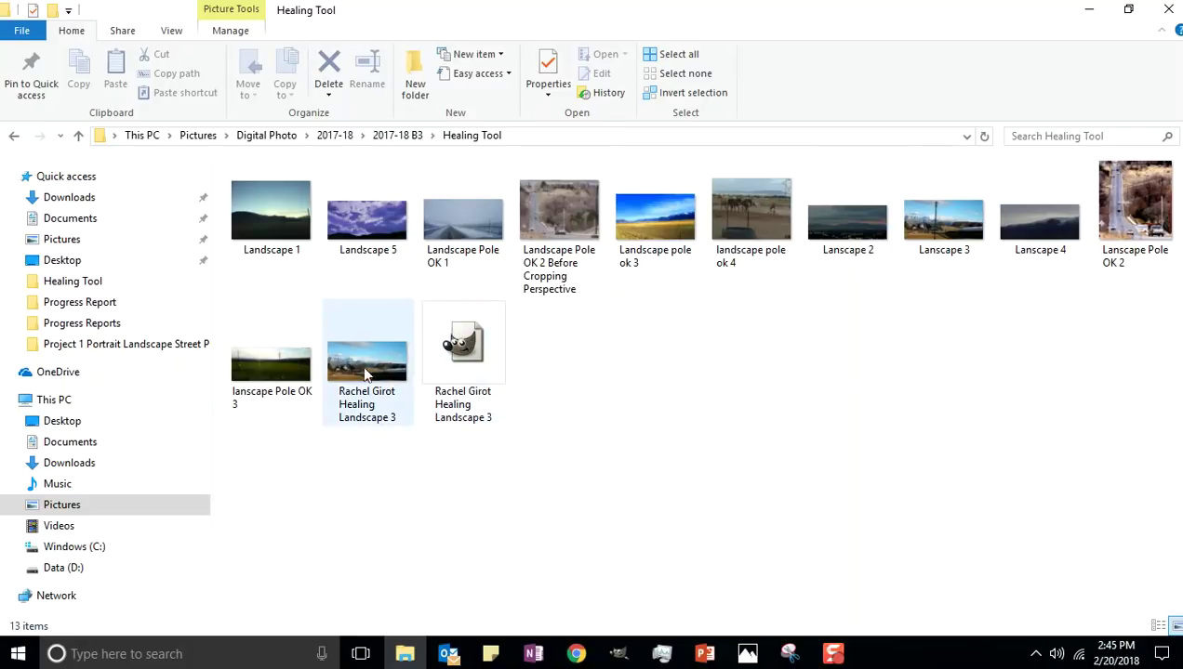
mouse_move(400, 372)
mouse_move(375, 397)
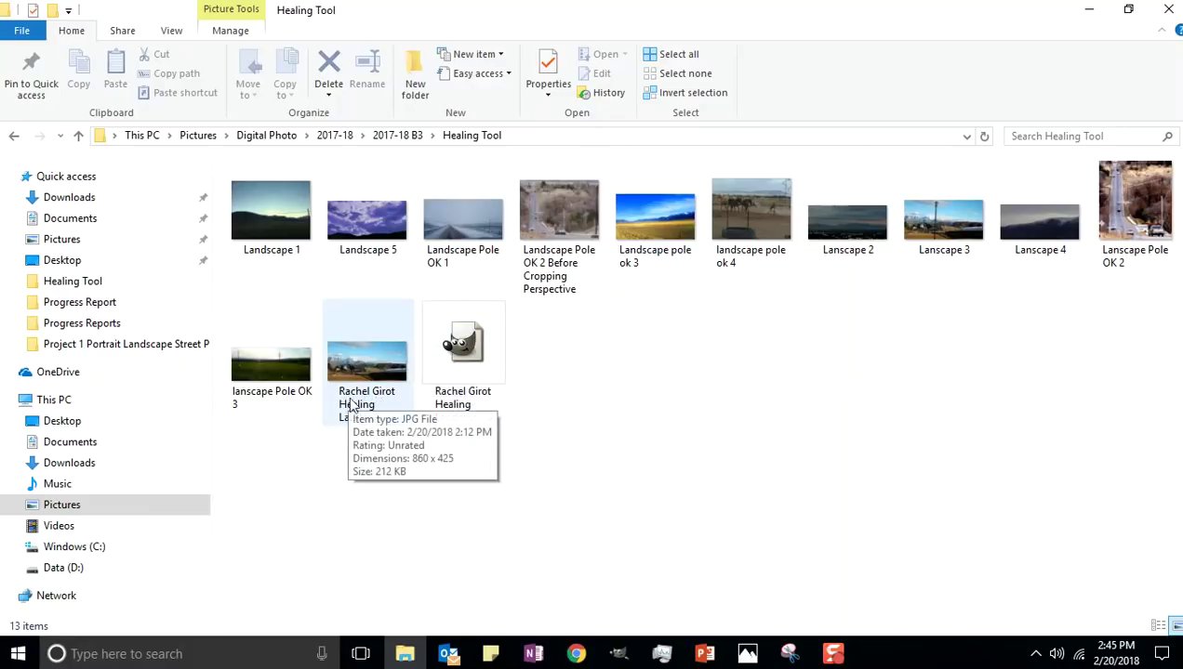